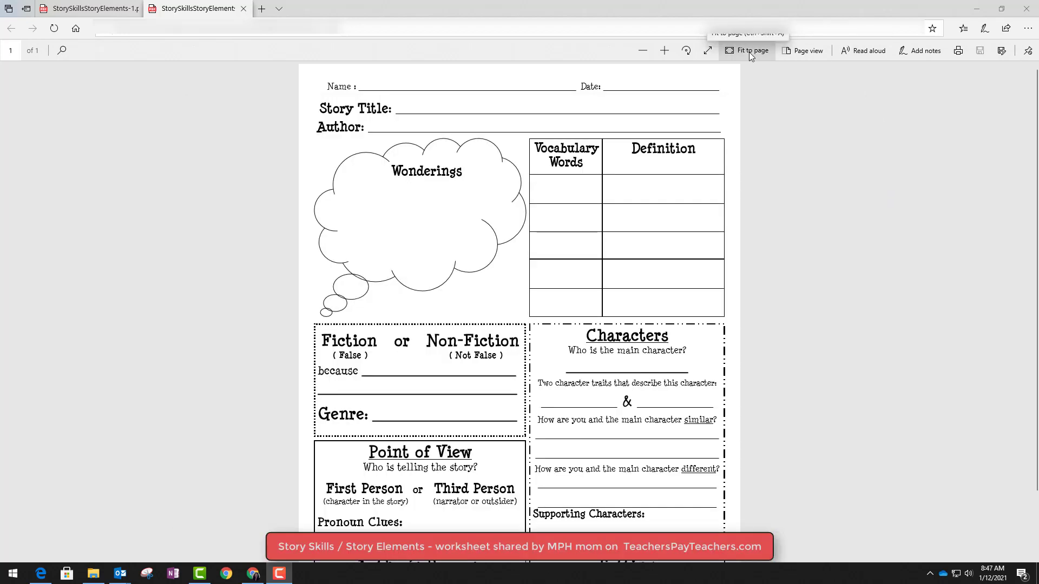
# Step: Fit the whole Story Elements worksheet page in the Edge window and start a Snipping Tool capture
pyautogui.click(750, 51)
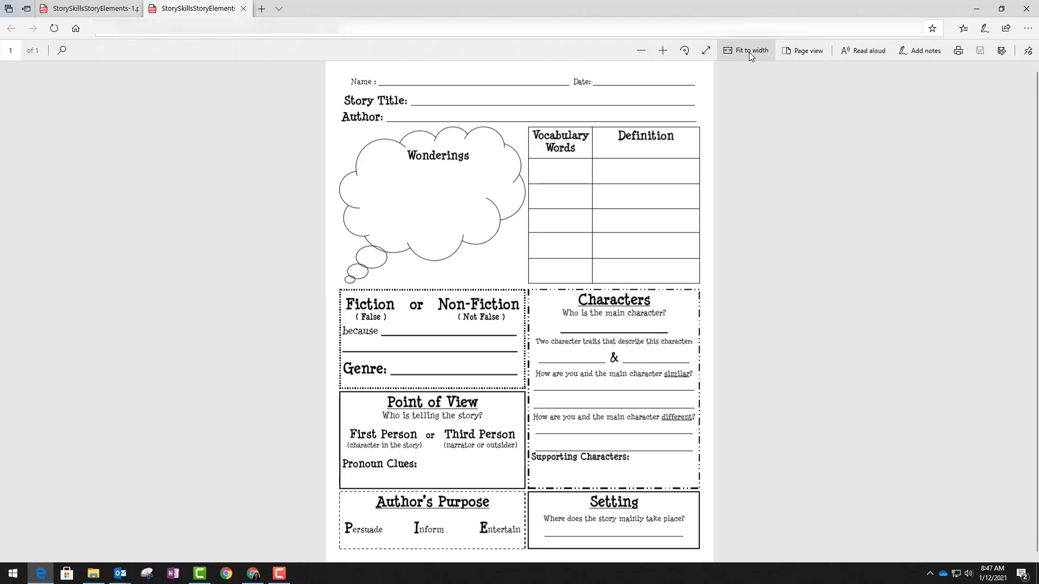
pyautogui.click(147, 577)
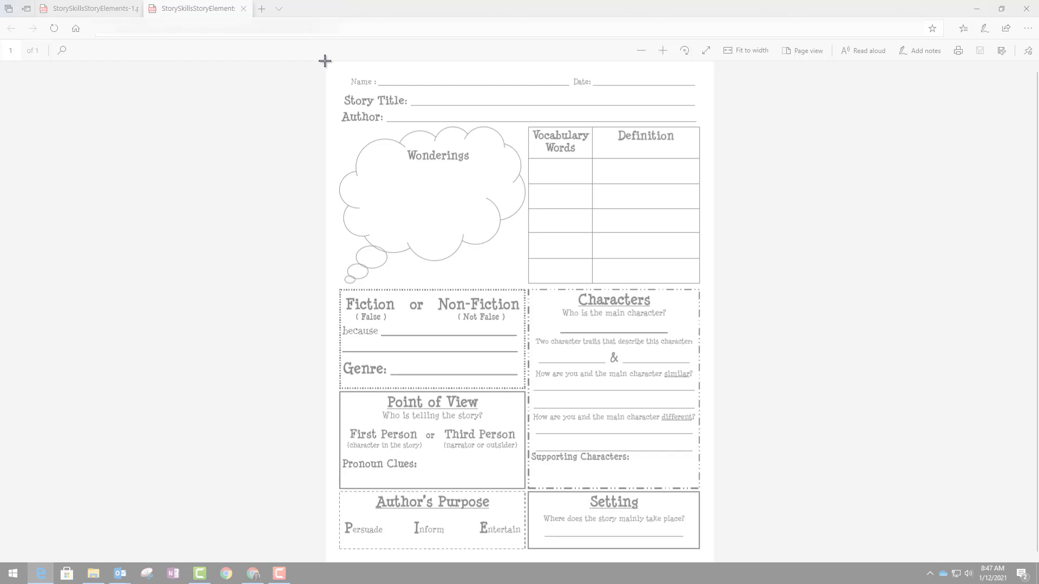
# Step: Snip the full worksheet page and save it to Pictures as 'Story Skills STory'
pyautogui.moveTo(325, 61); pyautogui.dragTo(713, 564)
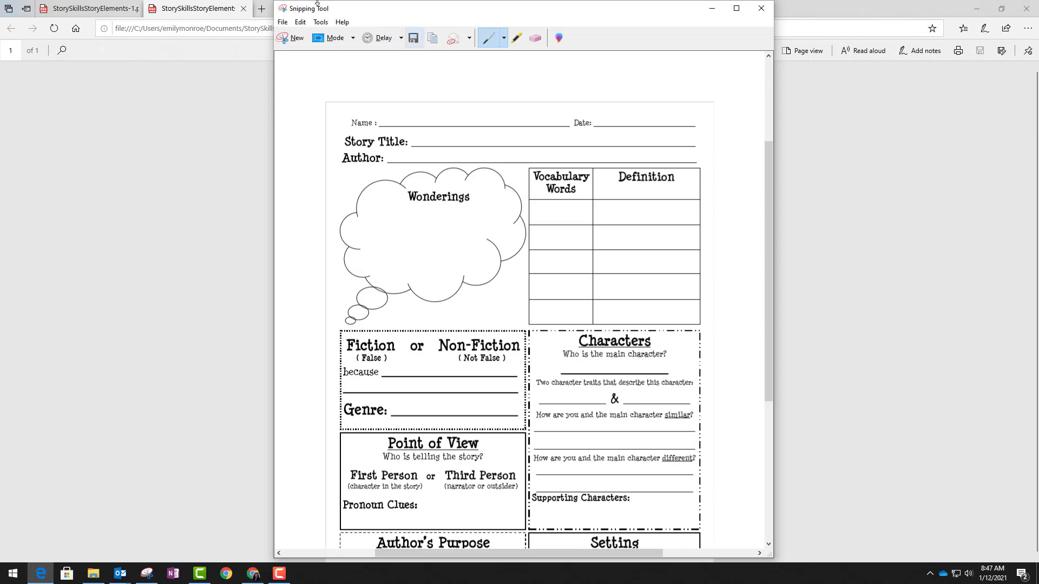
pyautogui.click(283, 22)
pyautogui.click(304, 50)
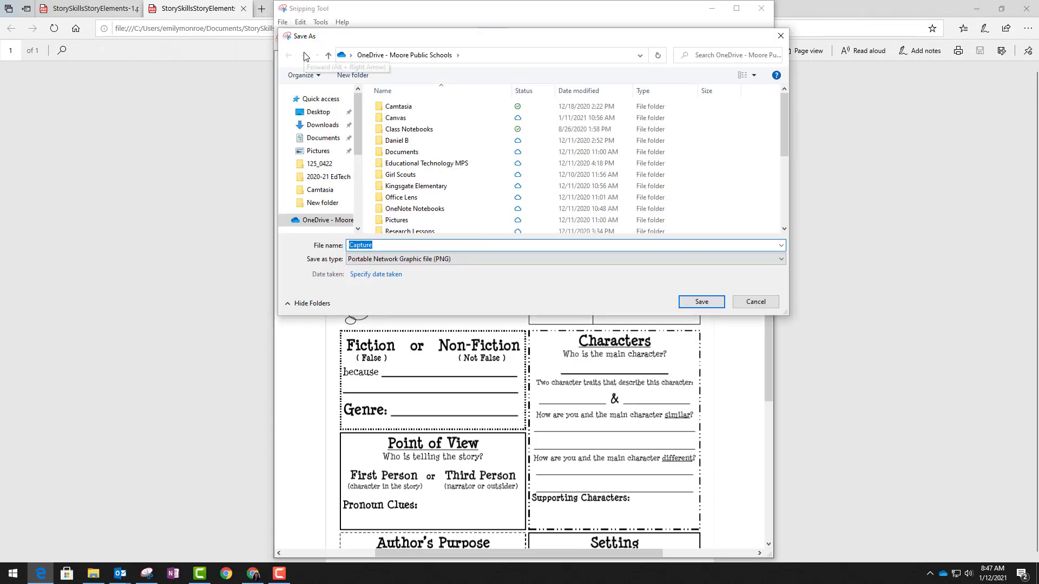
pyautogui.click(318, 151)
pyautogui.click(401, 247)
pyautogui.write('Story Skills STory')
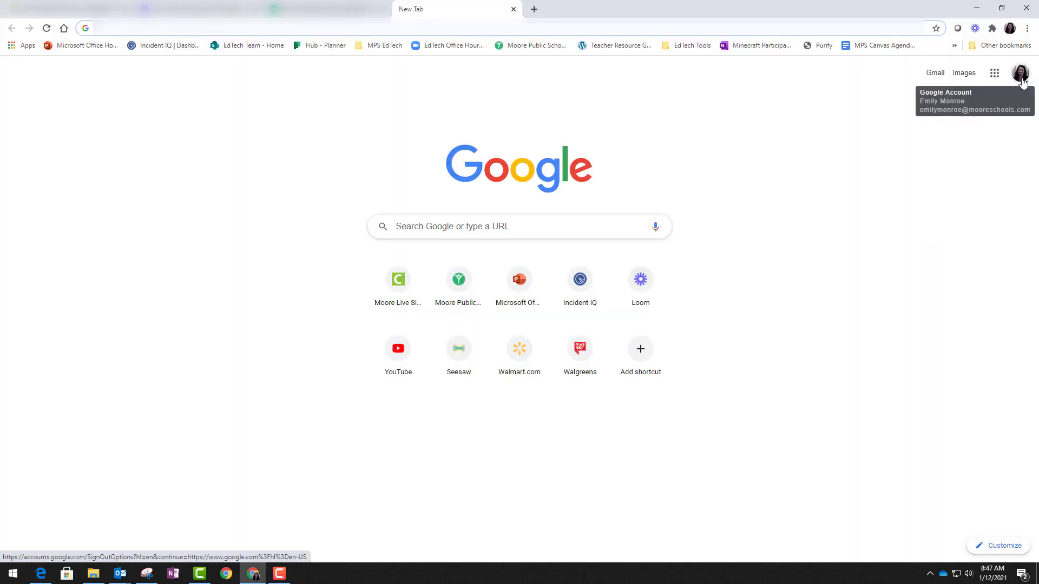
# Step: Create a new blank Google Slides presentation from the Google apps menu
pyautogui.click(1020, 76)
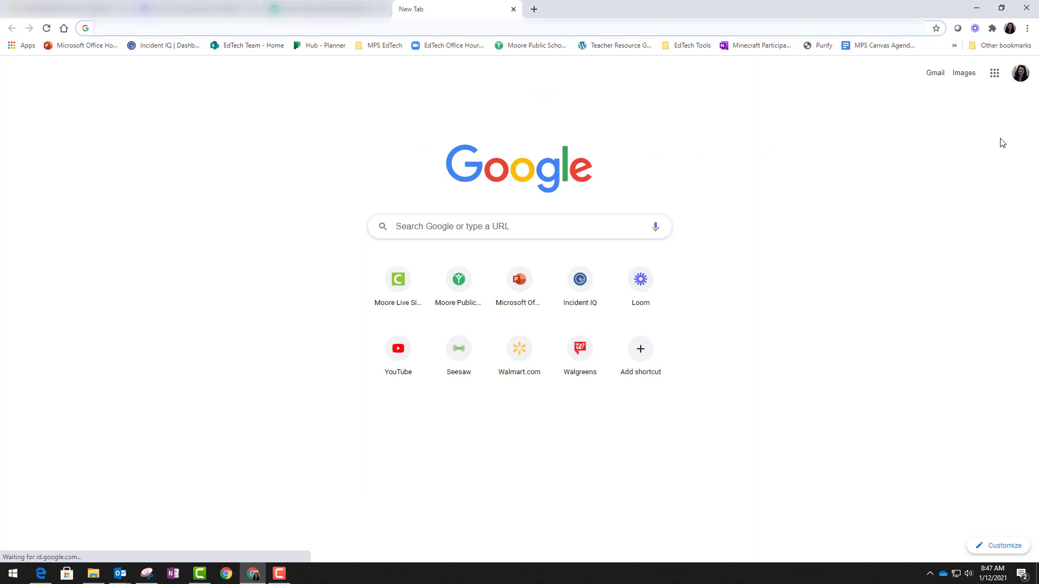
pyautogui.click(994, 73)
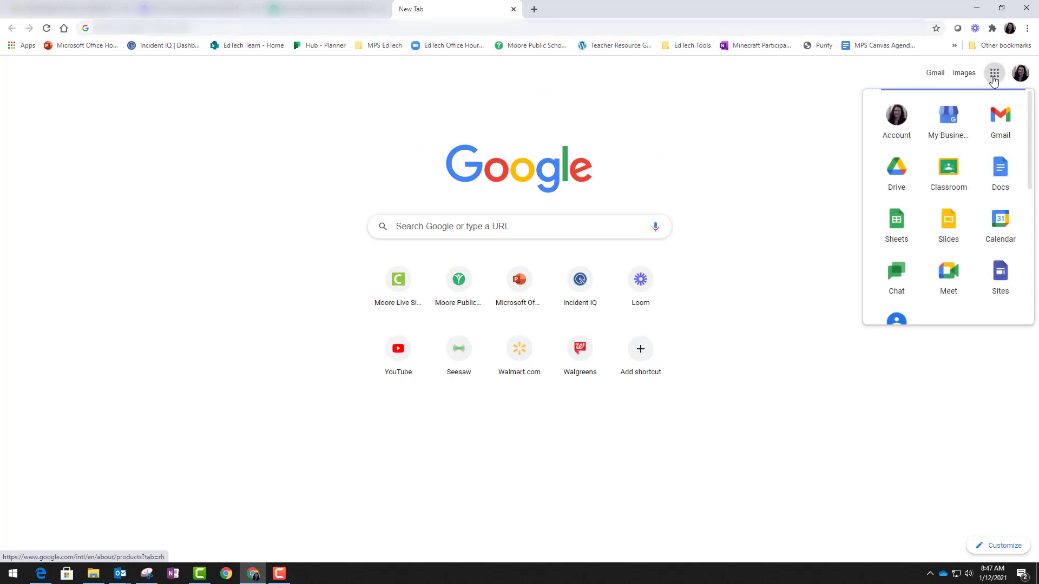
pyautogui.click(950, 245)
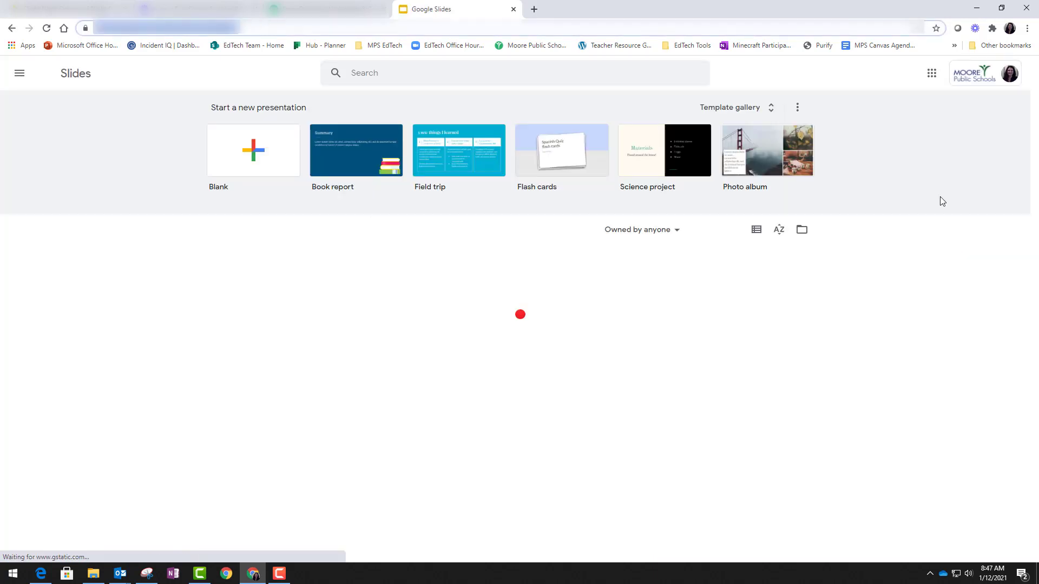
pyautogui.click(251, 159)
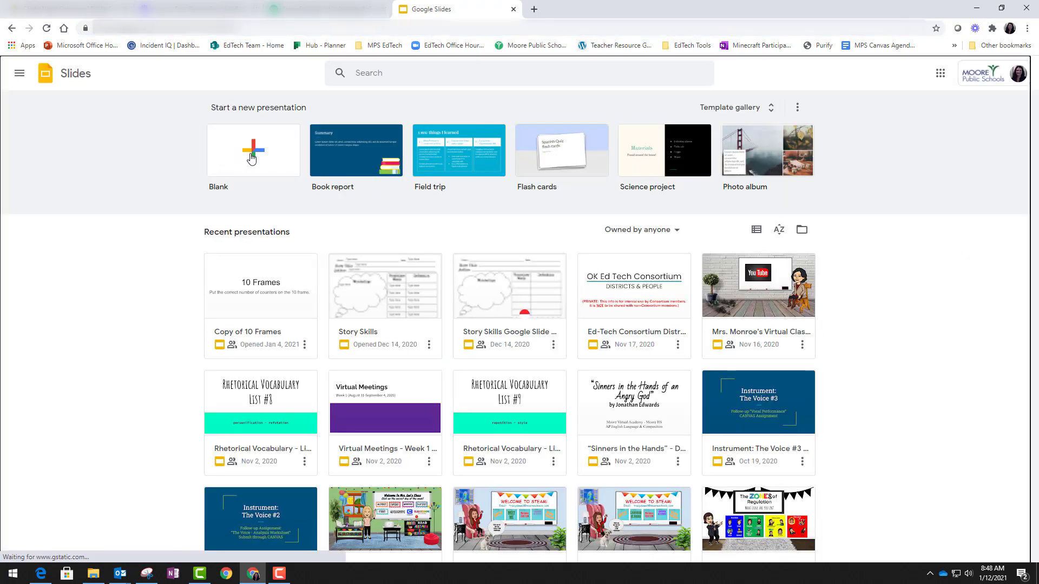
pyautogui.click(42, 84)
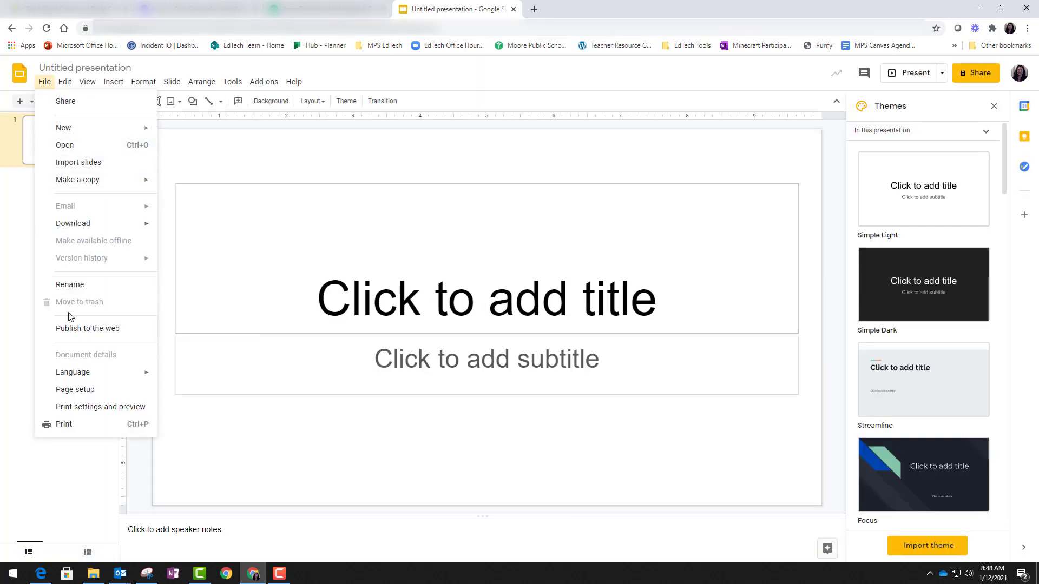
# Step: Set a custom portrait page size of 8.5 × 11 inches
pyautogui.click(63, 390)
pyautogui.click(512, 297)
pyautogui.click(486, 334)
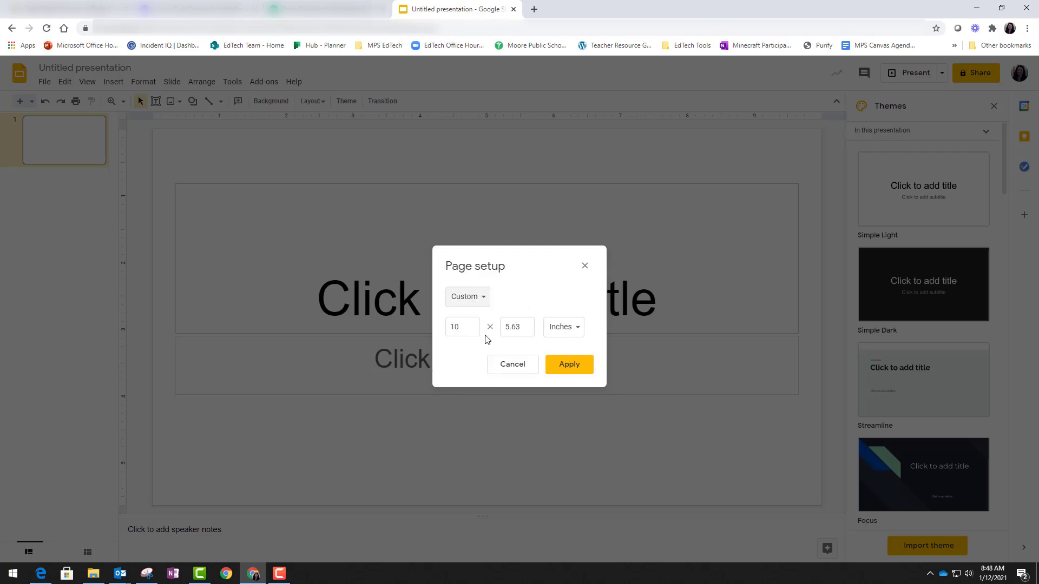
pyautogui.moveTo(469, 327); pyautogui.dragTo(426, 332)
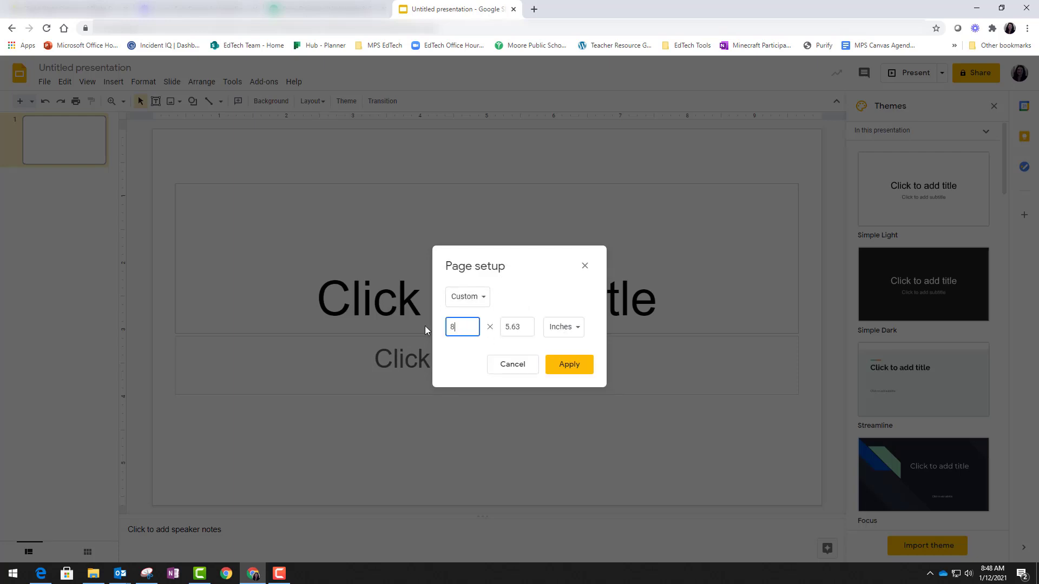
pyautogui.moveTo(530, 327); pyautogui.dragTo(472, 326)
pyautogui.write('11')
pyautogui.click(587, 377)
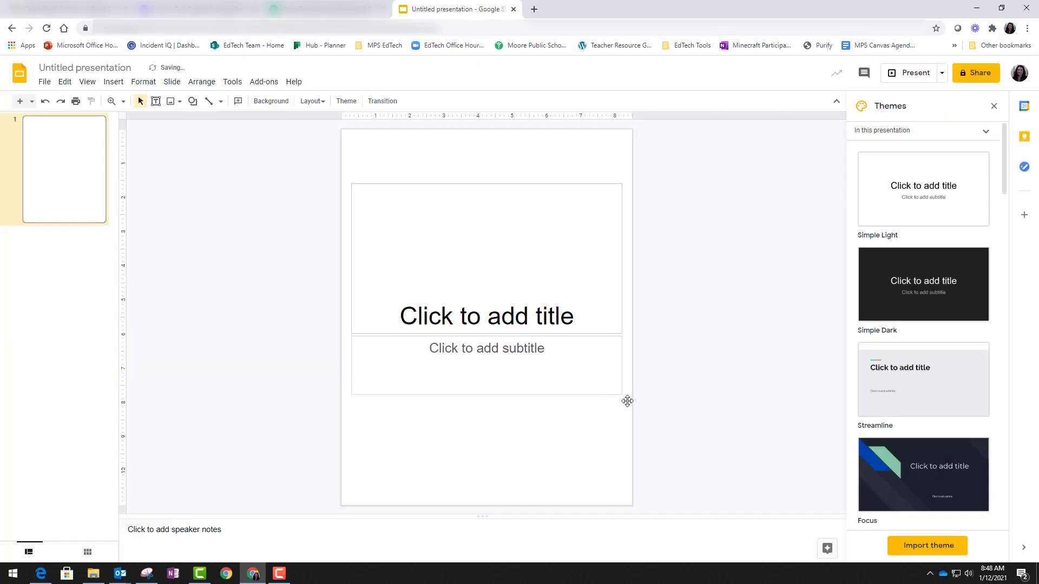
# Step: Cut the title and subtitle placeholders from the slide
pyautogui.click(549, 184)
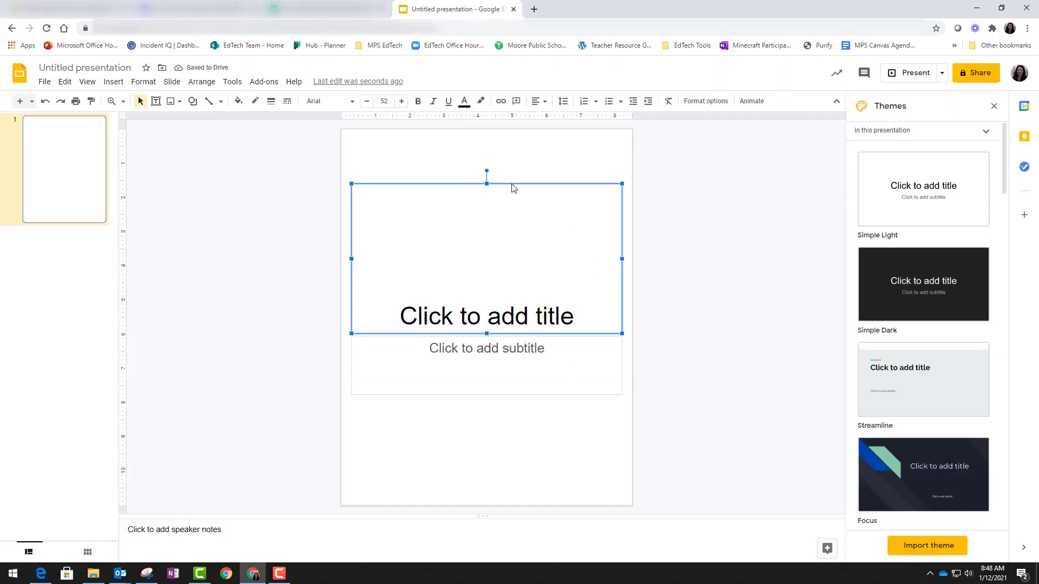
pyautogui.rightClick(512, 185)
pyautogui.click(529, 196)
pyautogui.rightClick(502, 337)
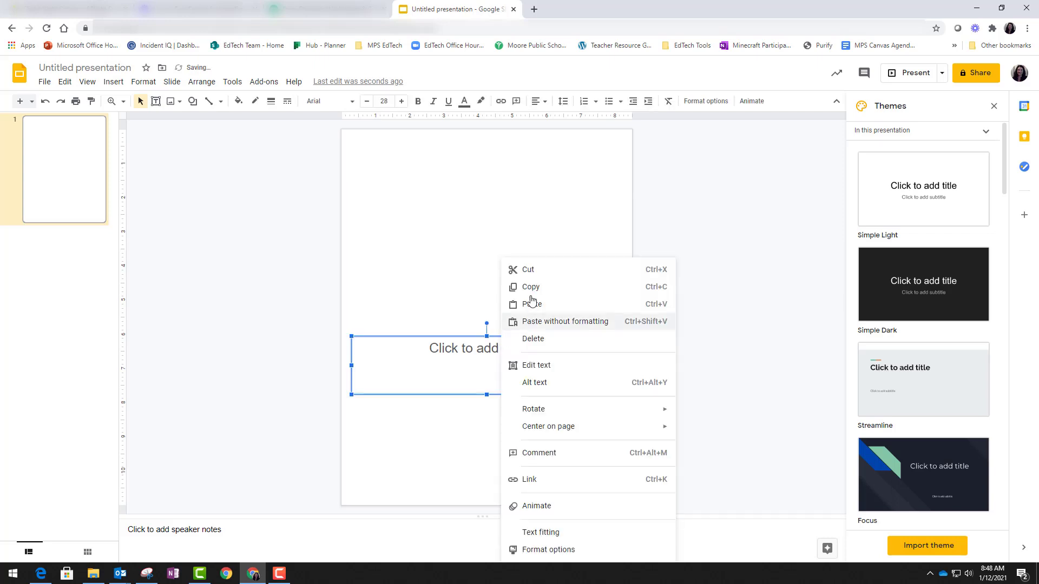
pyautogui.click(520, 272)
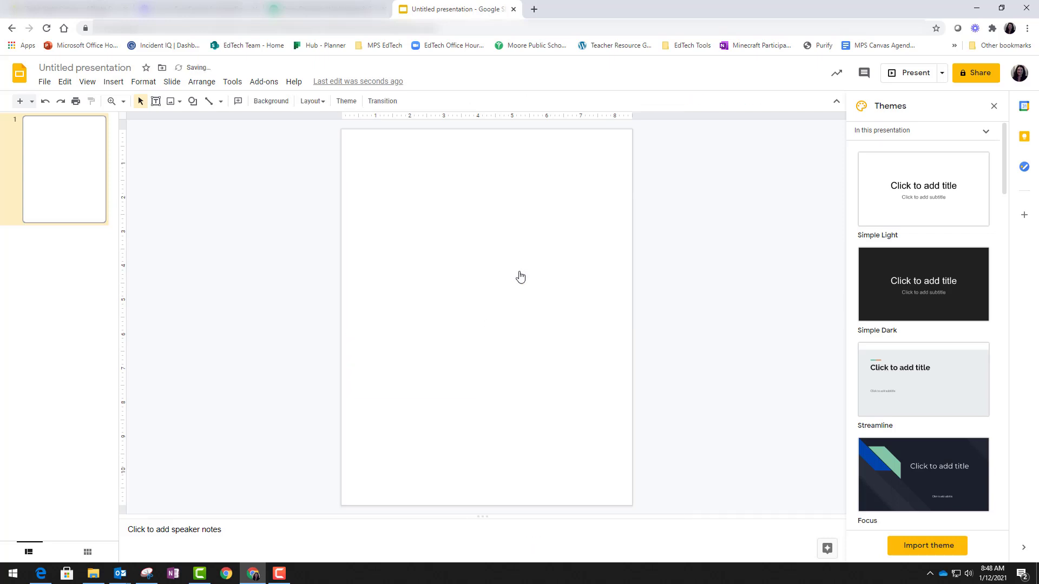
# Step: Set the slide background to the uploaded Story Skills Story Elements image
pyautogui.click(276, 107)
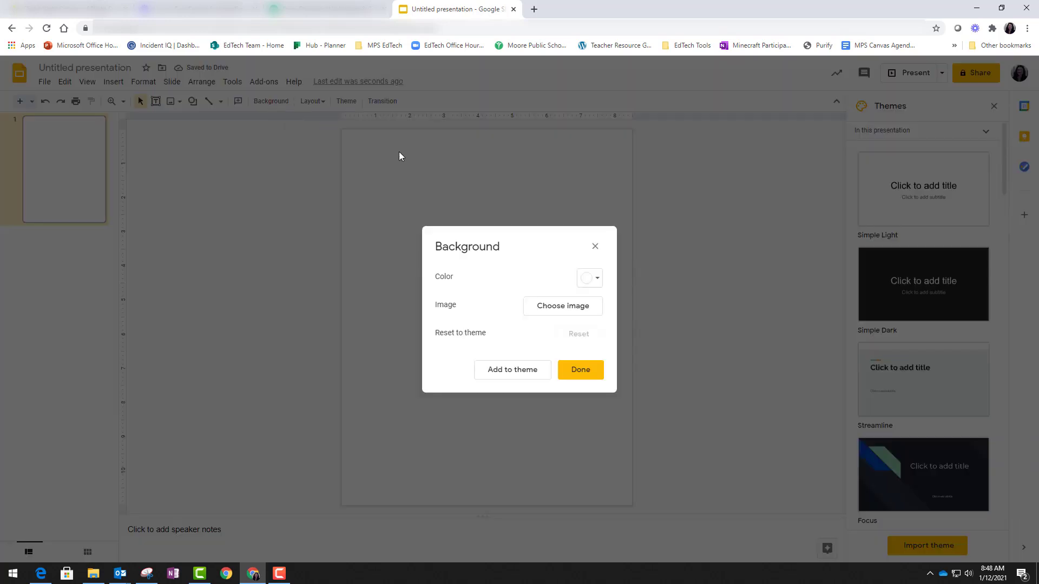
pyautogui.click(582, 309)
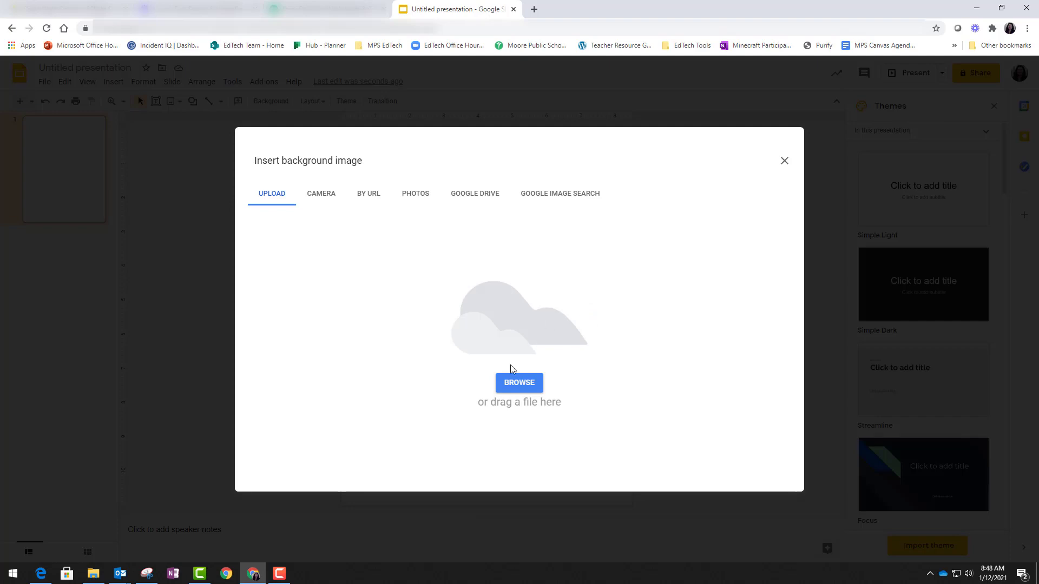
pyautogui.click(520, 383)
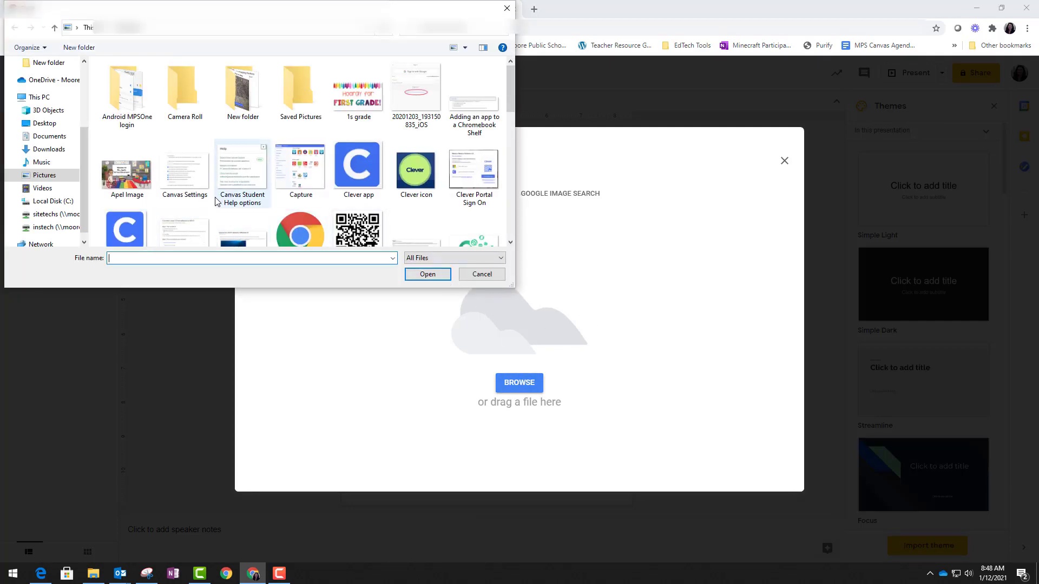
pyautogui.scroll(-10, 216, 202)
pyautogui.scroll(2, 216, 202)
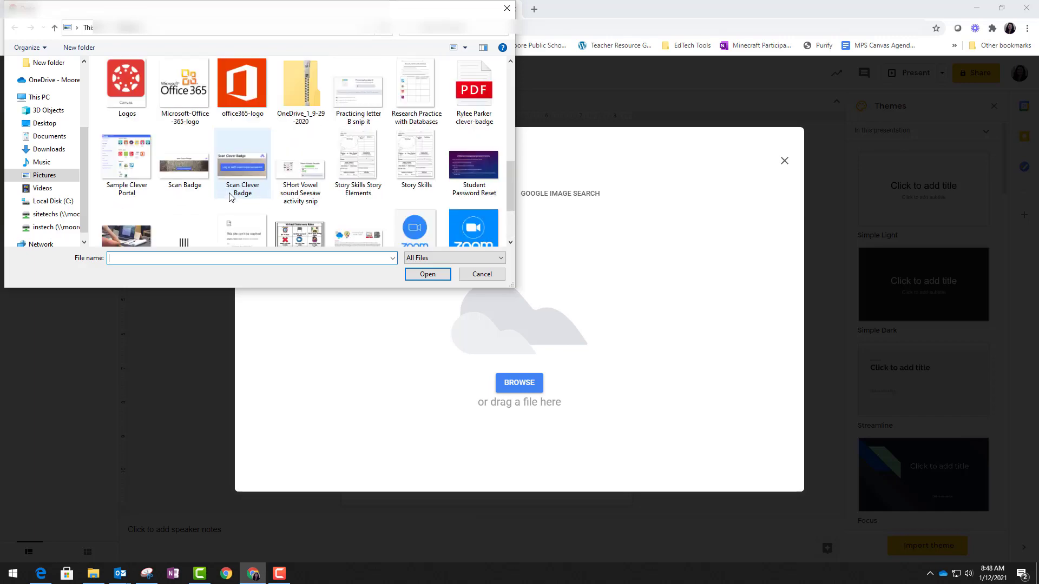
pyautogui.click(358, 162)
pyautogui.click(427, 274)
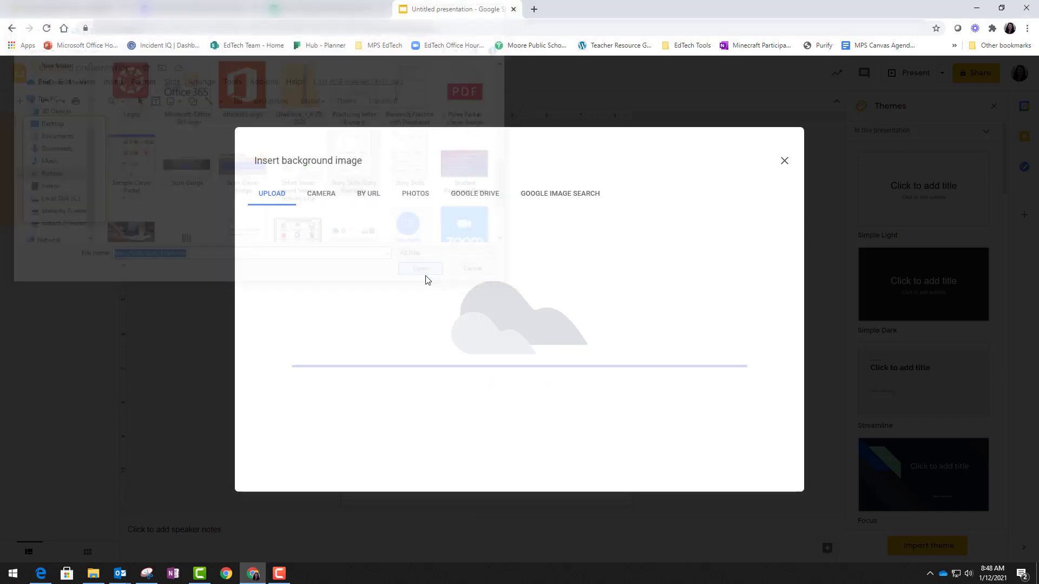
pyautogui.click(580, 370)
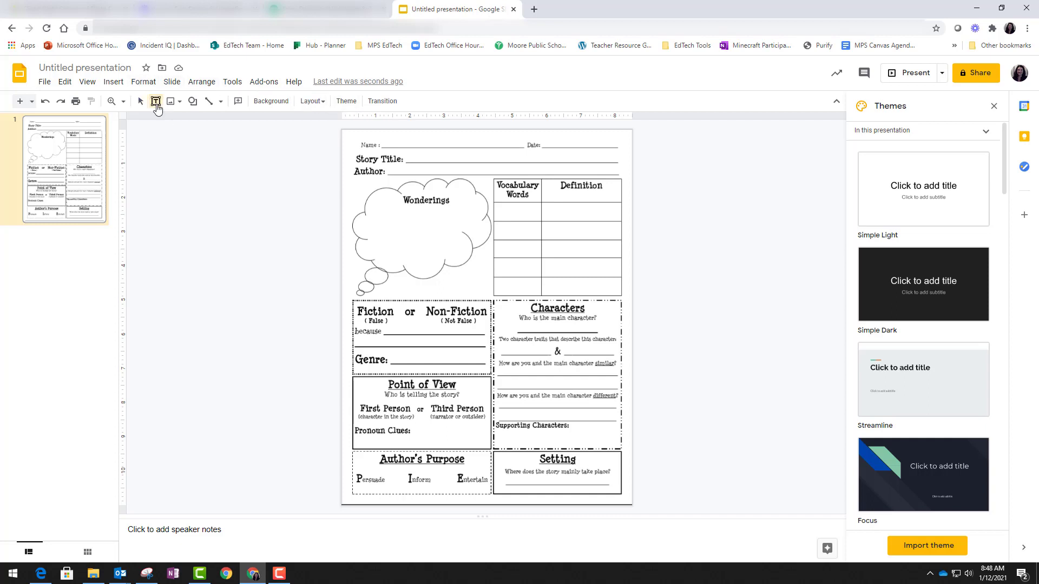
# Step: Draw empty text boxes on the Name and Date lines
pyautogui.click(157, 105)
pyautogui.moveTo(381, 135); pyautogui.dragTo(528, 148)
pyautogui.moveTo(528, 148); pyautogui.dragTo(528, 148)
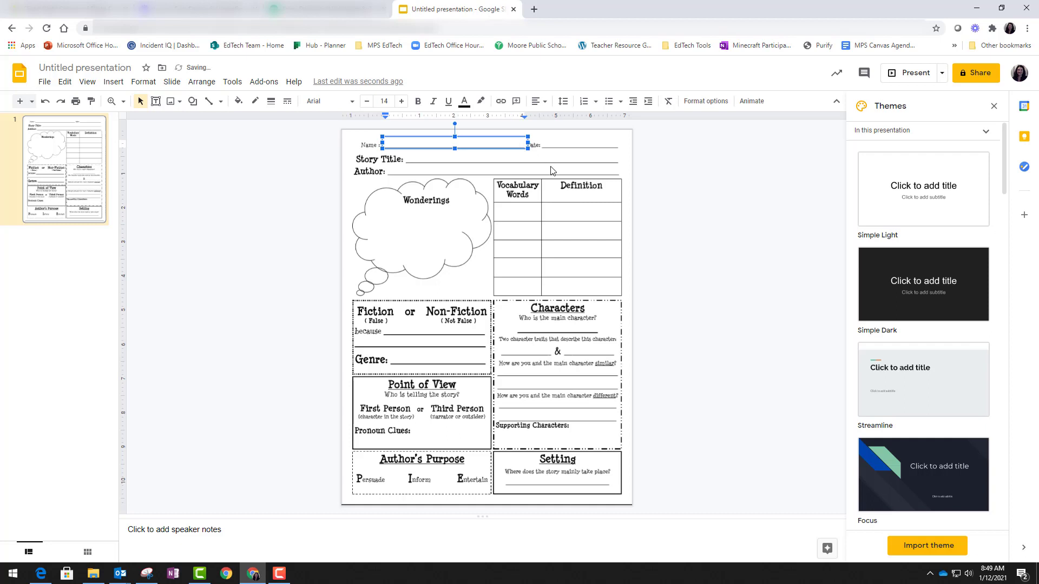
pyautogui.click(156, 101)
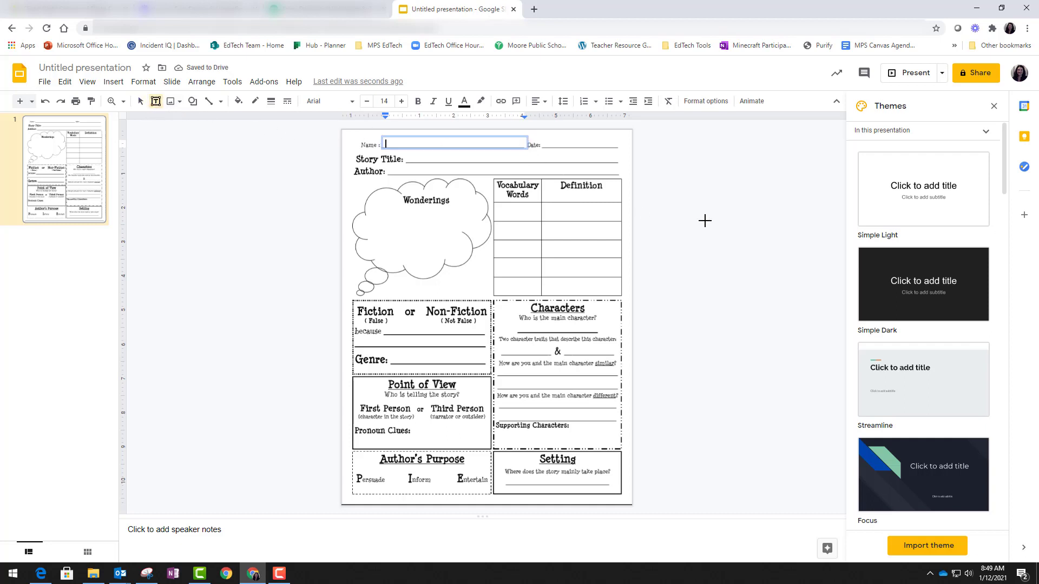
pyautogui.moveTo(542, 136); pyautogui.dragTo(618, 147)
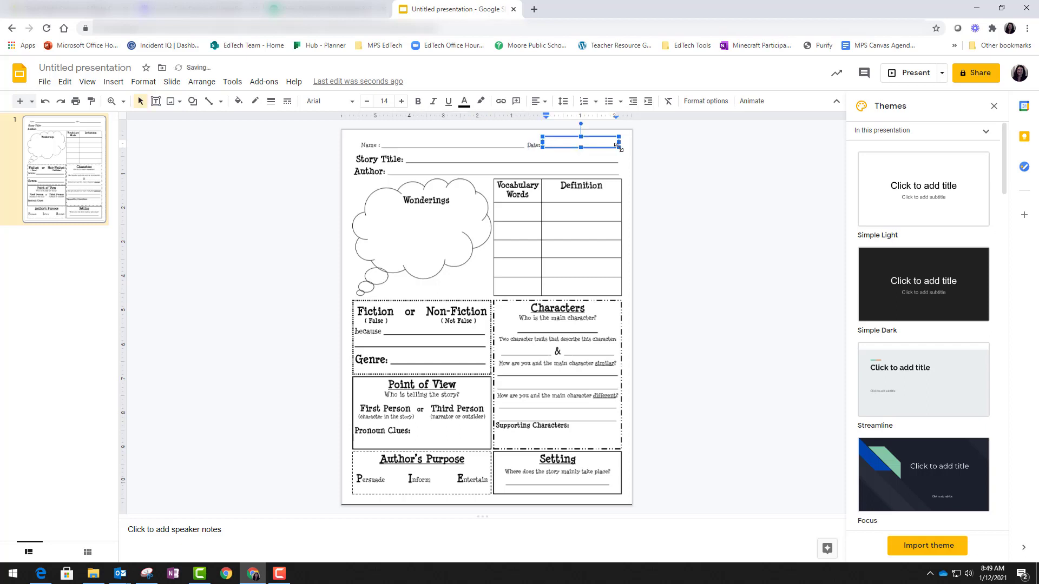
pyautogui.press('Escape')
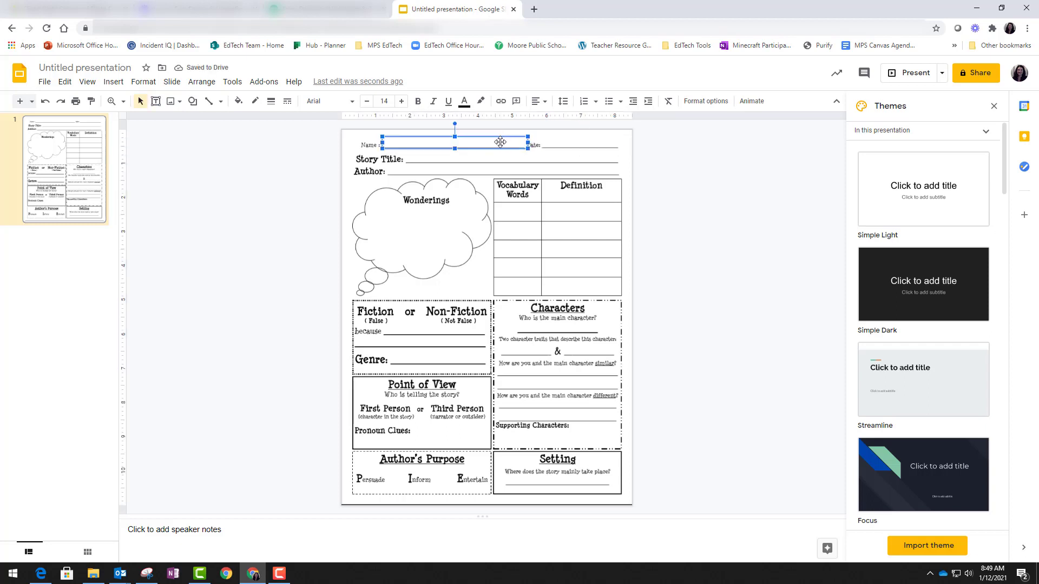
pyautogui.click(492, 147)
# Step: Draw text boxes on the Story Title and Author lines and inside the Wonderings cloud
pyautogui.click(154, 102)
pyautogui.moveTo(404, 153); pyautogui.dragTo(620, 163)
pyautogui.click(156, 102)
pyautogui.moveTo(388, 164); pyautogui.dragTo(618, 175)
pyautogui.click(153, 101)
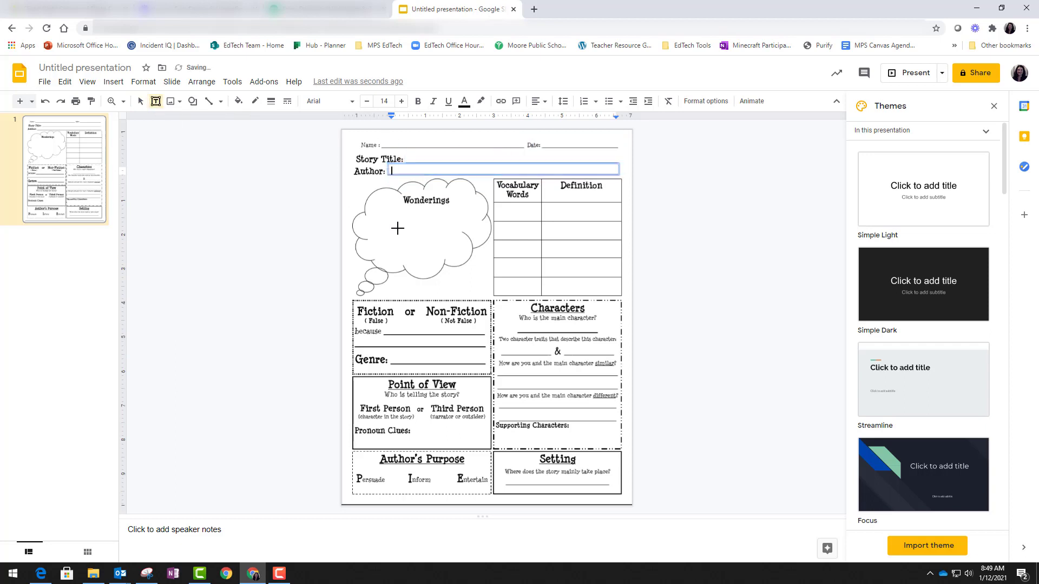
pyautogui.moveTo(355, 198)
pyautogui.mouseDown()
pyautogui.moveTo(471, 265)
pyautogui.moveTo(487, 295)
pyautogui.moveTo(367, 204)
pyautogui.mouseUp()
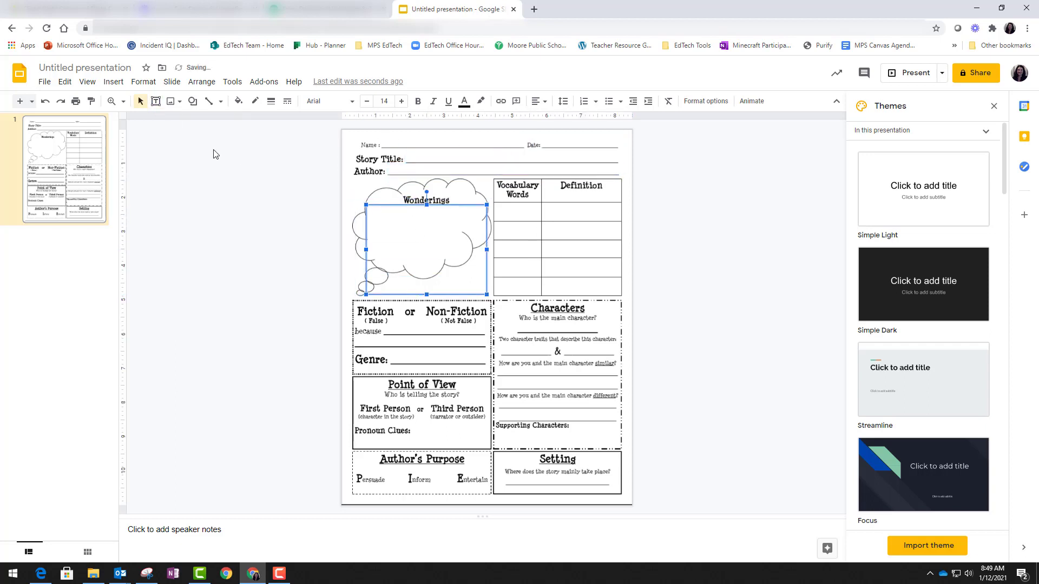
# Step: Draw a text box in the first Vocabulary Words cell and paste copies into the next cells
pyautogui.click(155, 102)
pyautogui.moveTo(493, 203); pyautogui.dragTo(541, 221)
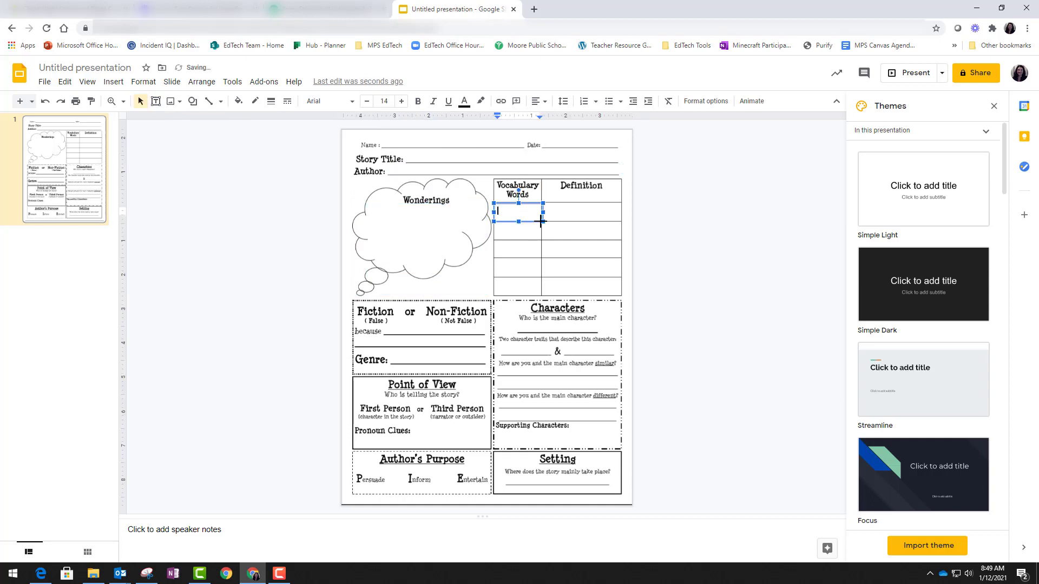
pyautogui.rightClick(523, 204)
pyautogui.click(523, 205)
pyautogui.rightClick(522, 205)
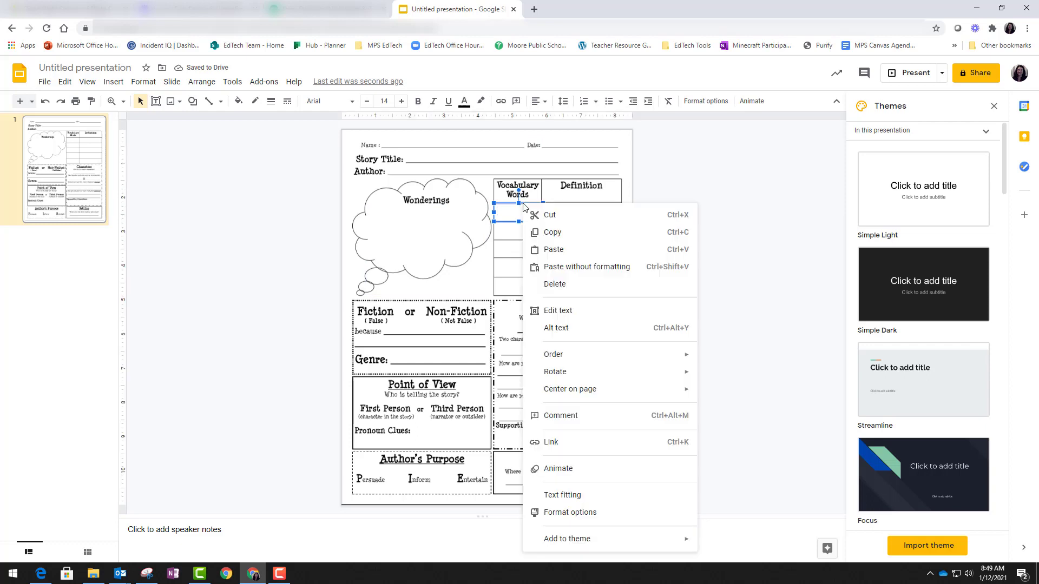
pyautogui.click(536, 231)
pyautogui.rightClick(529, 233)
pyautogui.click(542, 273)
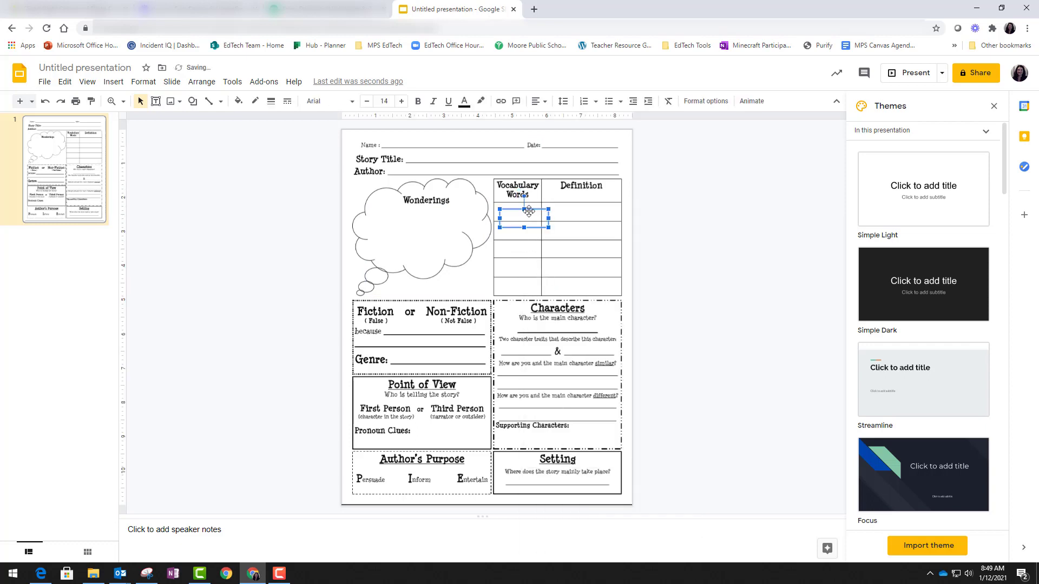
pyautogui.press('Delete')
pyautogui.rightClick(526, 248)
pyautogui.click(556, 293)
pyautogui.moveTo(536, 218); pyautogui.dragTo(514, 304)
# Step: Paste more text box copies into the remaining Vocabulary and Definition cells
pyautogui.rightClick(584, 211)
pyautogui.click(601, 262)
pyautogui.moveTo(563, 214); pyautogui.dragTo(530, 233)
pyautogui.rightClick(584, 196)
pyautogui.click(603, 241)
pyautogui.rightClick(587, 231)
pyautogui.click(602, 278)
pyautogui.rightClick(585, 250)
pyautogui.click(608, 296)
pyautogui.moveTo(598, 230); pyautogui.dragTo(601, 301)
# Step: Add text boxes on and below the because line, on Genre, and beside Pronoun Clues
pyautogui.rightClick(422, 334)
pyautogui.click(452, 144)
pyautogui.moveTo(599, 236); pyautogui.dragTo(436, 333)
pyautogui.click(156, 101)
pyautogui.moveTo(355, 336); pyautogui.dragTo(483, 347)
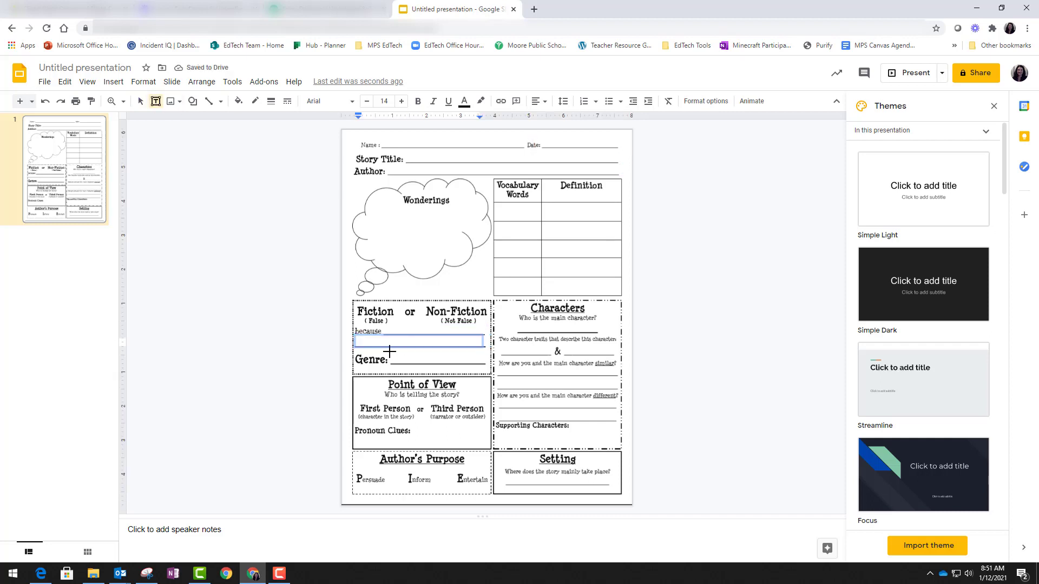
pyautogui.moveTo(355, 365); pyautogui.dragTo(490, 374)
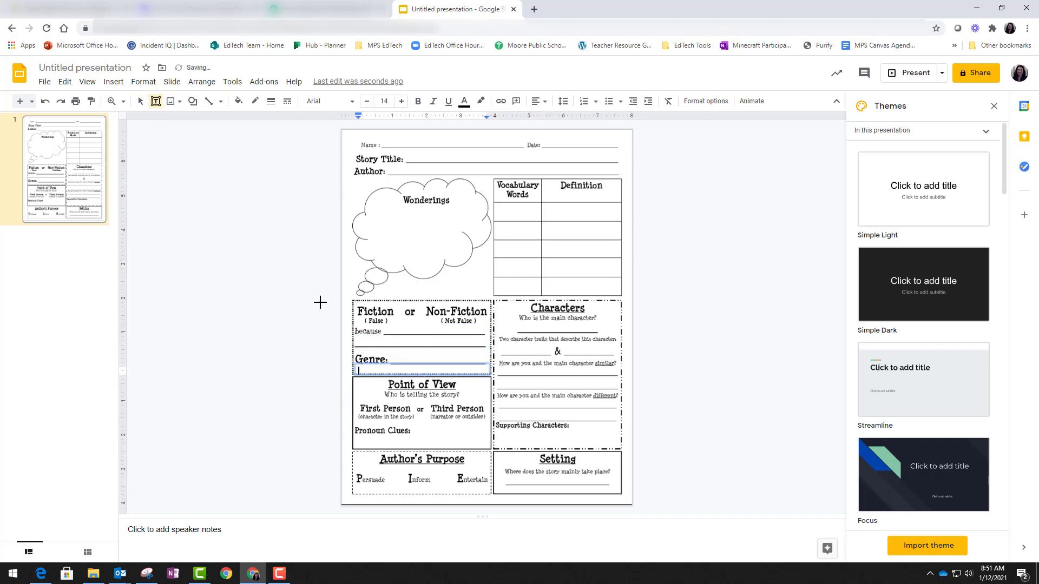
pyautogui.moveTo(356, 434); pyautogui.dragTo(490, 449)
# Step: Draw text boxes under the main character question, beside the & sign, and under similar?
pyautogui.click(156, 101)
pyautogui.moveTo(496, 319); pyautogui.dragTo(620, 331)
pyautogui.click(156, 101)
pyautogui.moveTo(496, 342); pyautogui.dragTo(619, 354)
pyautogui.click(156, 101)
pyautogui.click(156, 101)
pyautogui.moveTo(497, 368)
pyautogui.mouseDown()
pyautogui.moveTo(619, 376)
pyautogui.moveTo(557, 384)
pyautogui.moveTo(580, 387)
pyautogui.moveTo(578, 420)
pyautogui.moveTo(565, 403)
pyautogui.moveTo(557, 439)
pyautogui.moveTo(590, 400)
pyautogui.moveTo(558, 440)
pyautogui.moveTo(649, 403)
pyautogui.moveTo(568, 479)
pyautogui.moveTo(563, 349)
pyautogui.moveTo(552, 337)
pyautogui.mouseUp()
# Step: Align boxes under Supporting Characters and Two character traits, and move the Genre box up
pyautogui.rightClick(531, 373)
pyautogui.press('Escape')
pyautogui.rightClick(565, 385)
pyautogui.press('Escape')
pyautogui.click(602, 444)
pyautogui.click(416, 478)
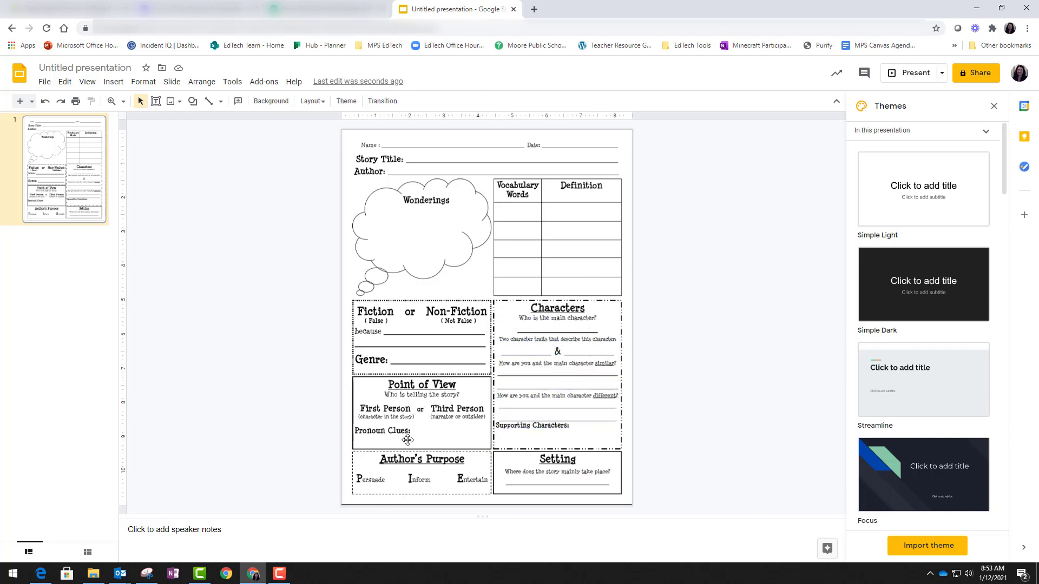
pyautogui.moveTo(424, 359); pyautogui.dragTo(429, 331)
# Step: Check the text boxes in the vocabulary table, Wonderings cloud, Pronoun Clues and Supporting Characters
pyautogui.click(560, 277)
pyautogui.click(468, 257)
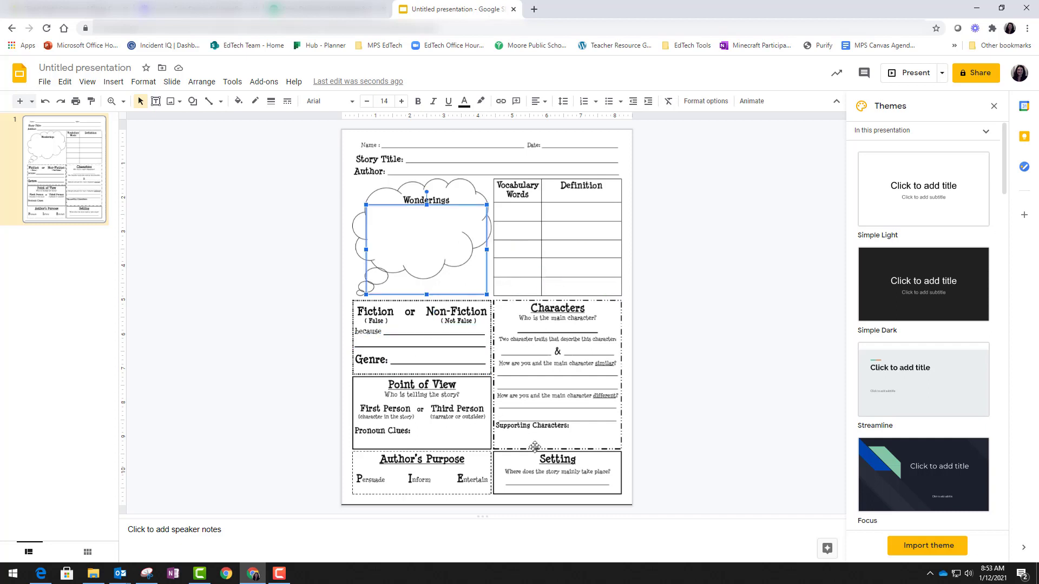
pyautogui.click(443, 432)
pyautogui.click(545, 443)
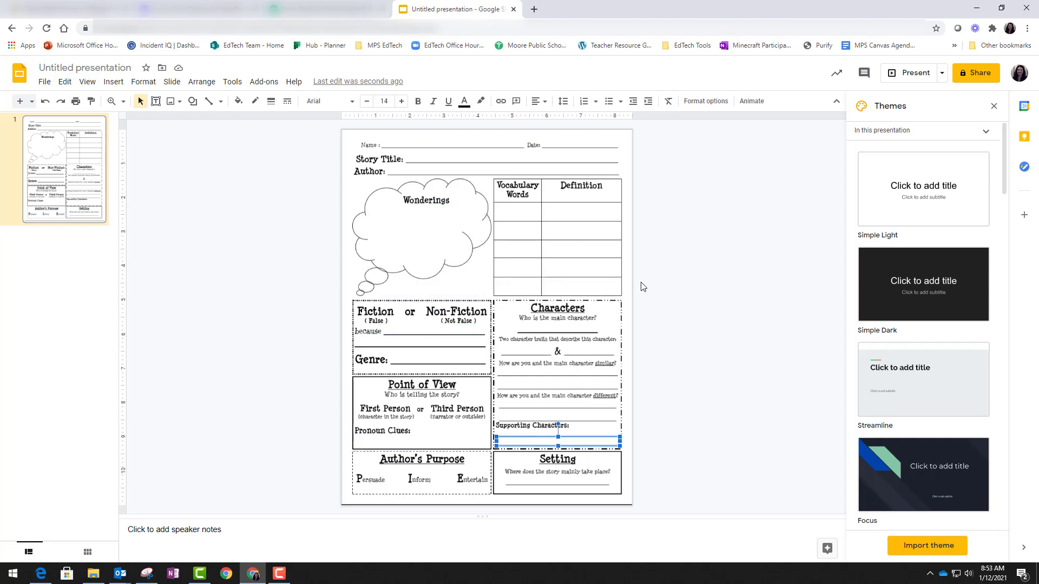
# Step: Rename the presentation to 'Story Skills Story Elements'
pyautogui.click(44, 81)
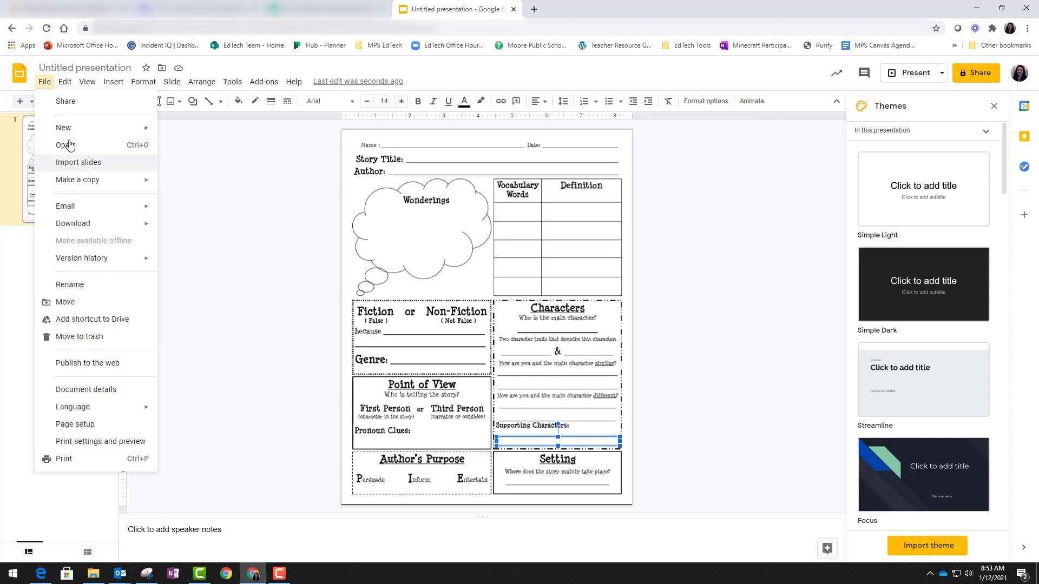
pyautogui.click(66, 285)
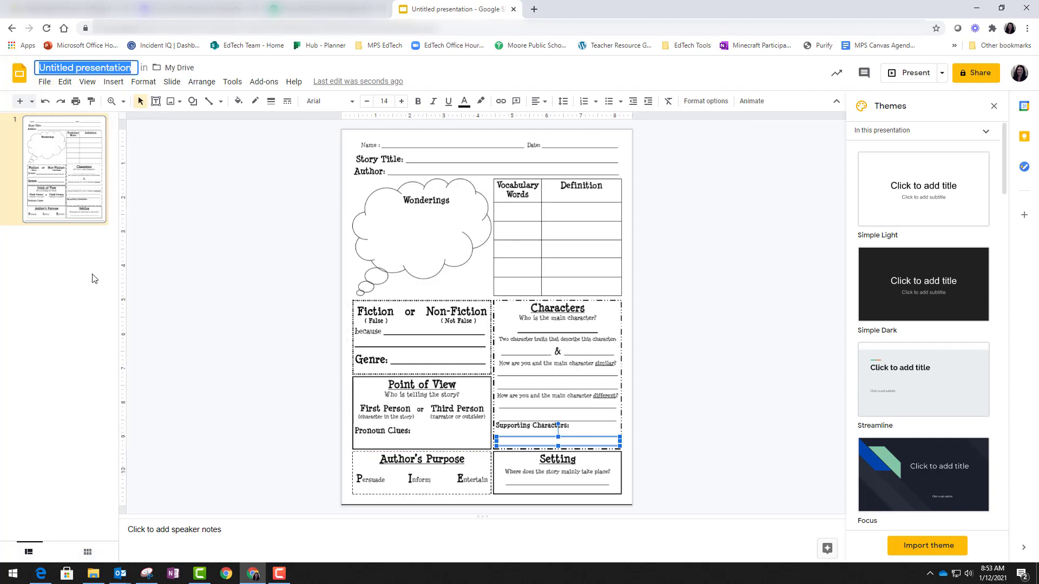
pyautogui.write('Story Skills')
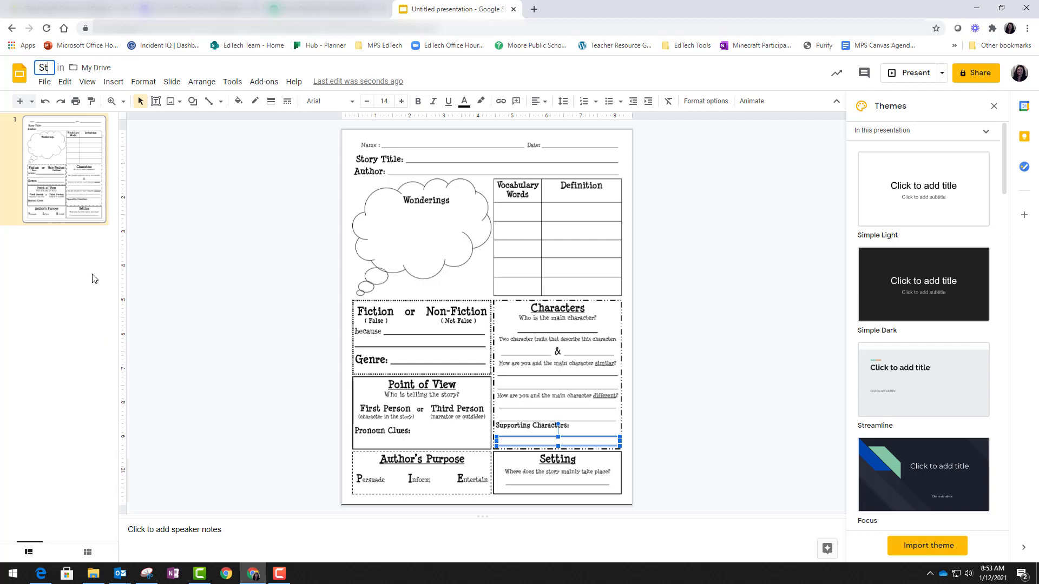
pyautogui.write('Story Elements')
pyautogui.press('Return')
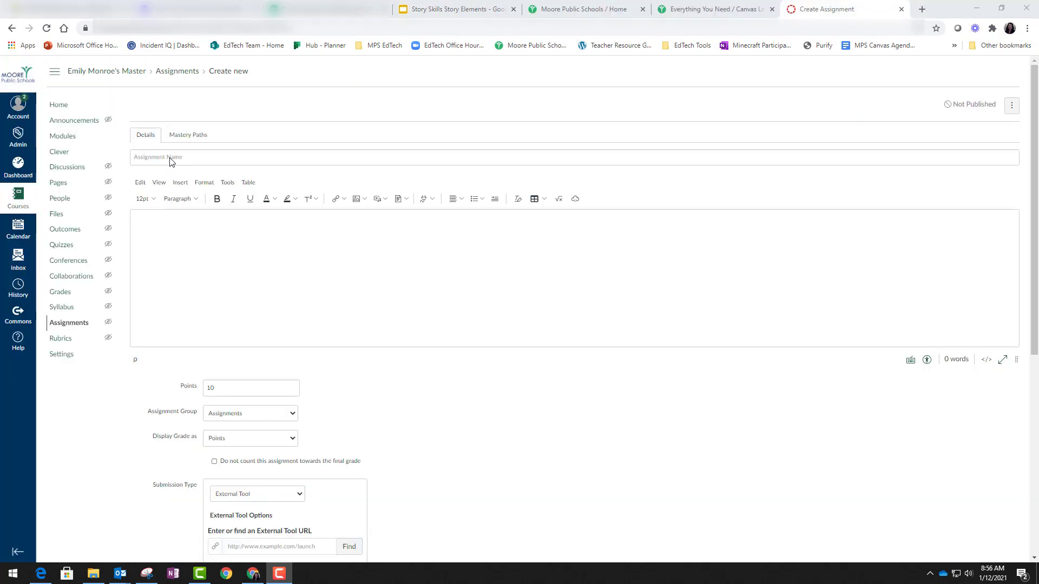
# Step: Name the Canvas assignment 'Story Skills Story Elements' and start its description
pyautogui.click(170, 158)
pyautogui.write('Story Skills Story Elements')
pyautogui.click(163, 216)
# Step: Write the 'Please read your assigned story…' instructions and embed the uploaded worksheet image below
pyautogui.write('Please read your assigned story and review the worksheet below. When you are ready to complete the worksheet.  click on the link to Open. It will open in a new window. When you are finished answering all of the questions, return back to this window and click the Submit button.')
pyautogui.press('Return')
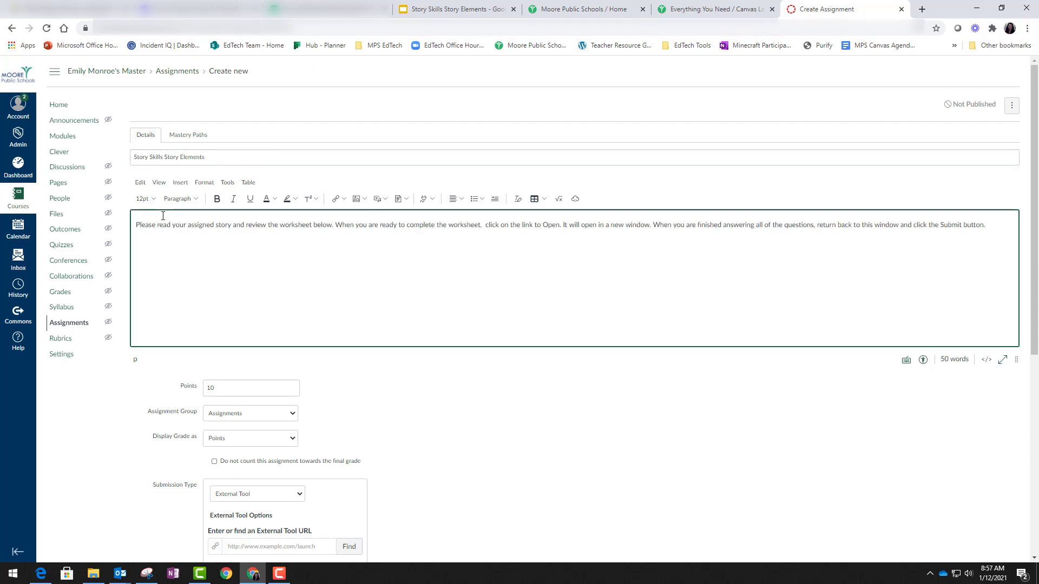
pyautogui.click(366, 201)
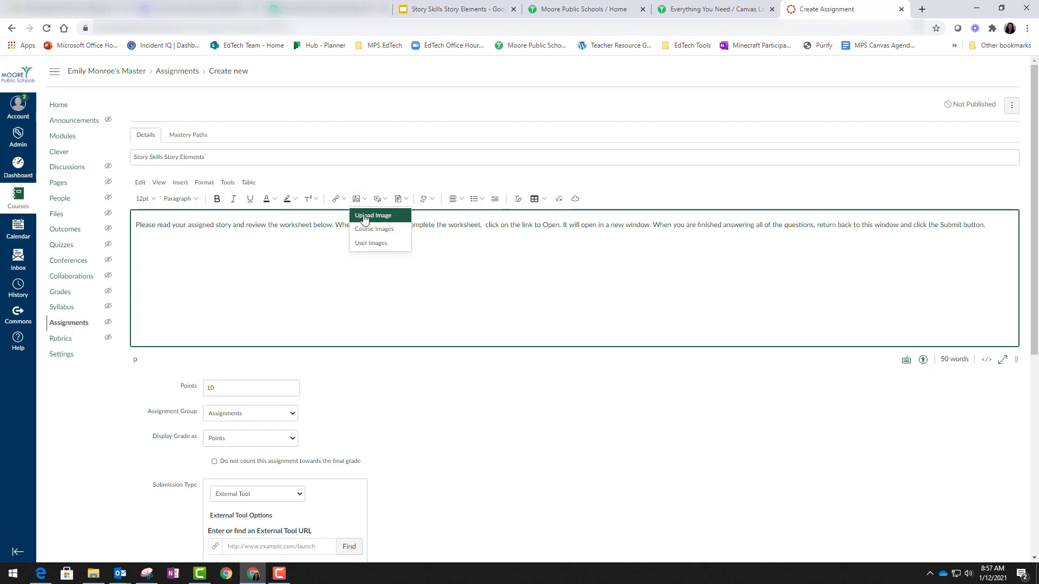
pyautogui.click(364, 219)
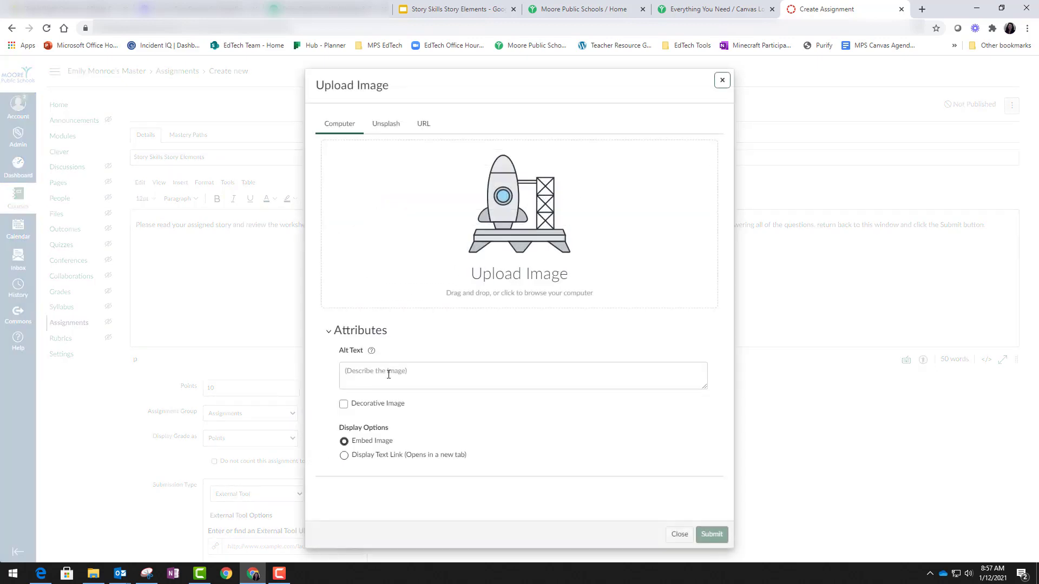
pyautogui.click(520, 228)
pyautogui.scroll(-10, 273, 116)
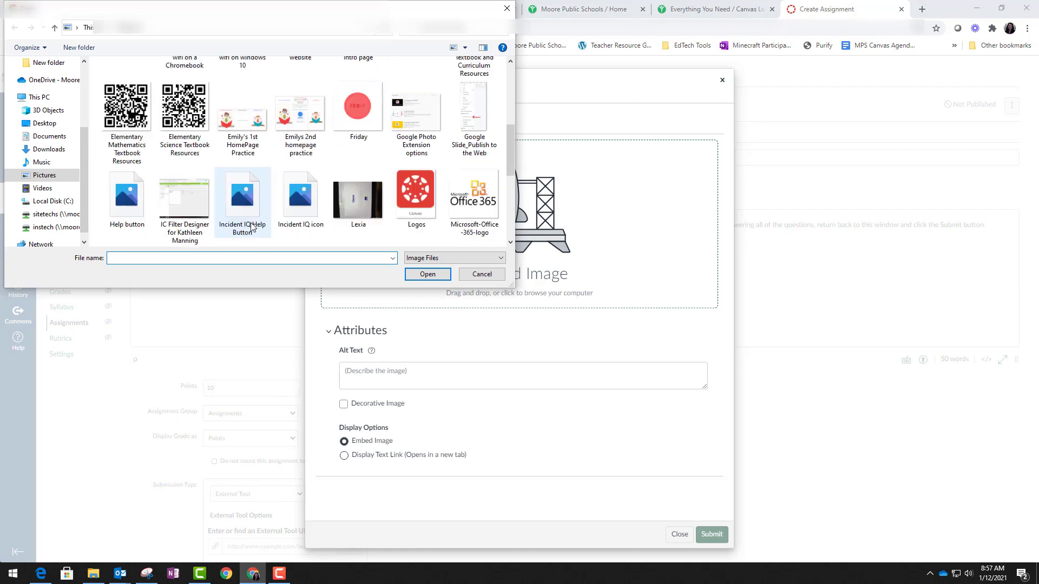
pyautogui.doubleClick(126, 138)
pyautogui.click(712, 534)
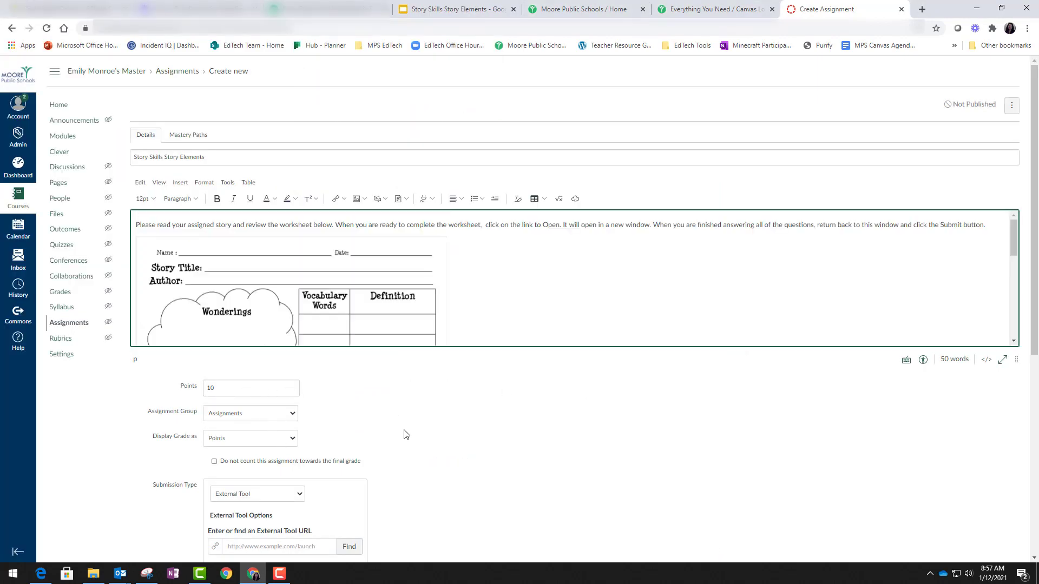
# Step: Keep External Tool as the submission type
pyautogui.scroll(-2, 322, 389)
pyautogui.click(298, 391)
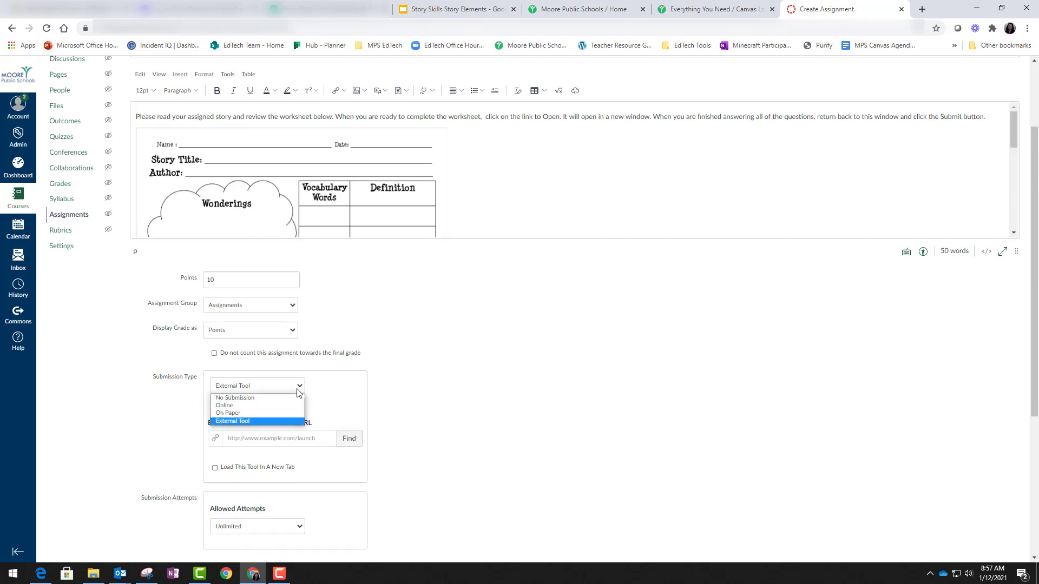
pyautogui.click(239, 421)
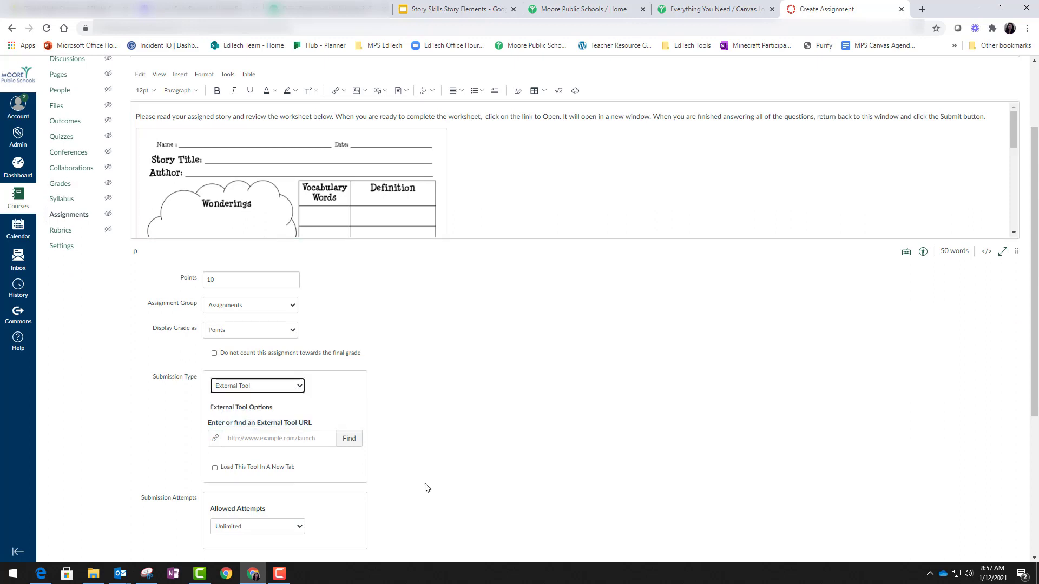
# Step: Attach the Story Skills Story Elements file via the Google Drive Cloud Assignment tool
pyautogui.click(349, 439)
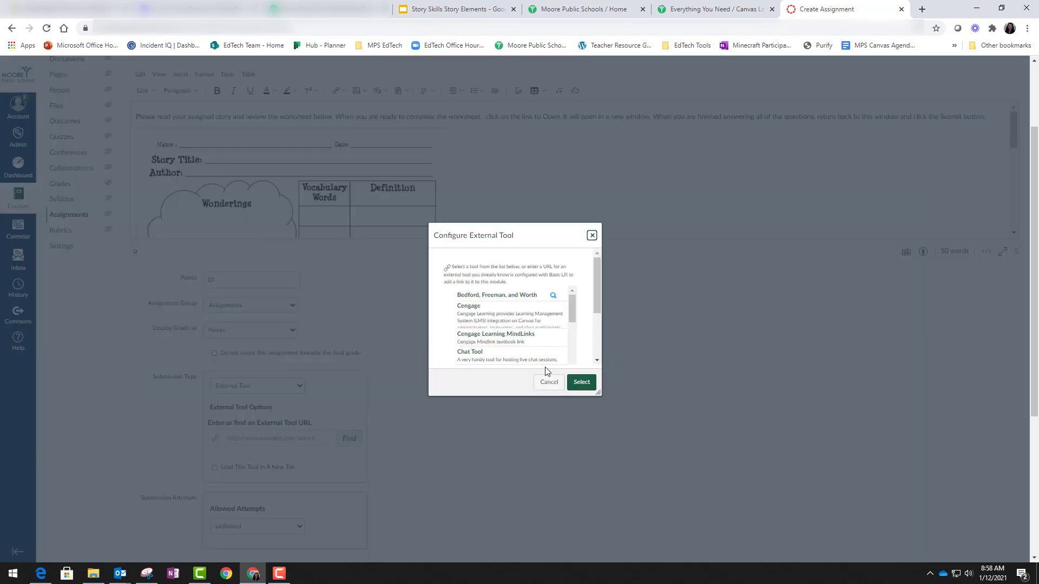
pyautogui.moveTo(570, 320); pyautogui.dragTo(572, 347)
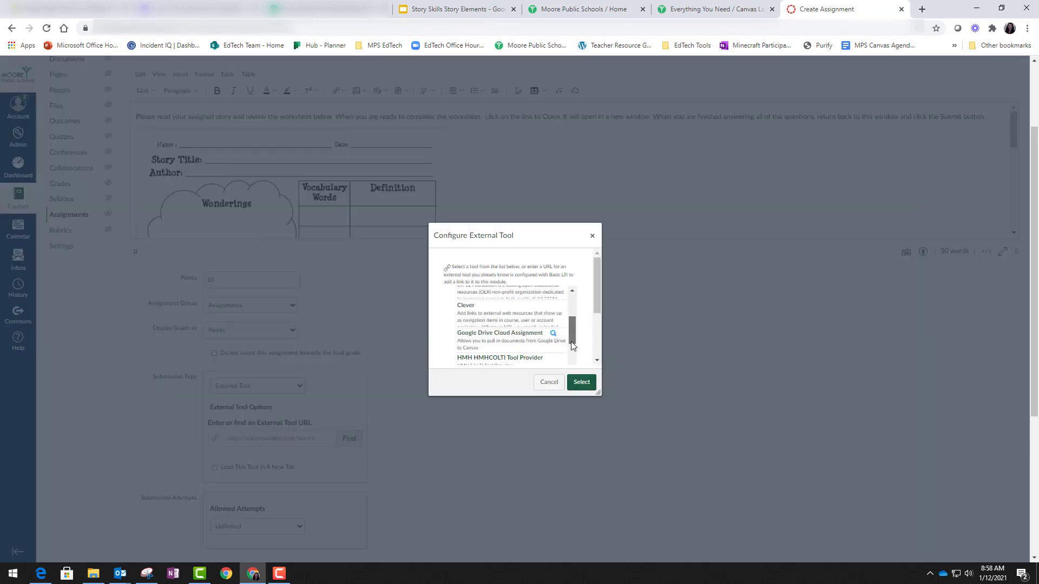
pyautogui.click(499, 346)
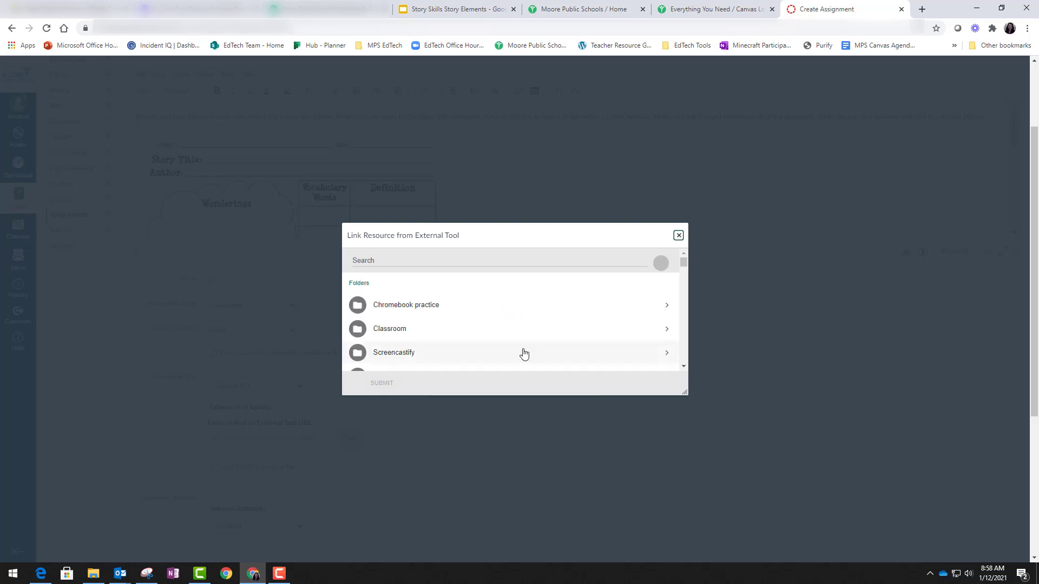
pyautogui.click(396, 259)
pyautogui.write('story skills story')
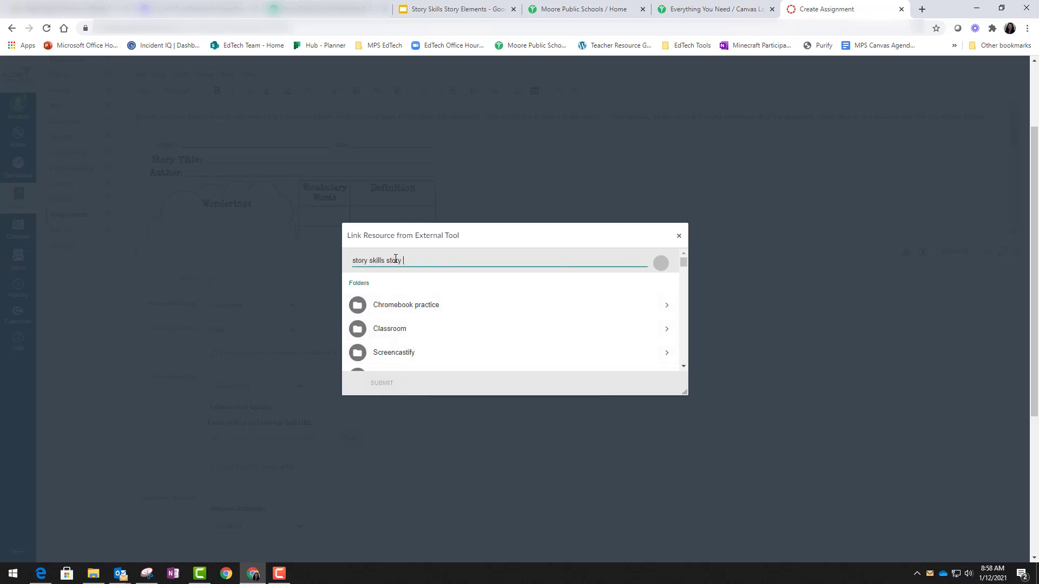
pyautogui.write(' elements')
pyautogui.press('Return')
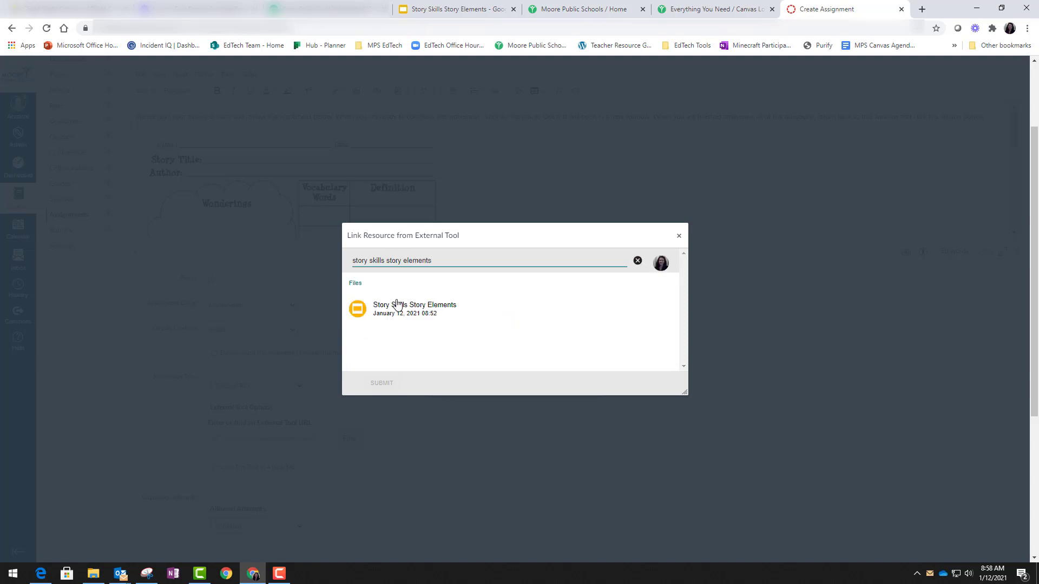
pyautogui.click(397, 304)
pyautogui.scroll(-2, 433, 428)
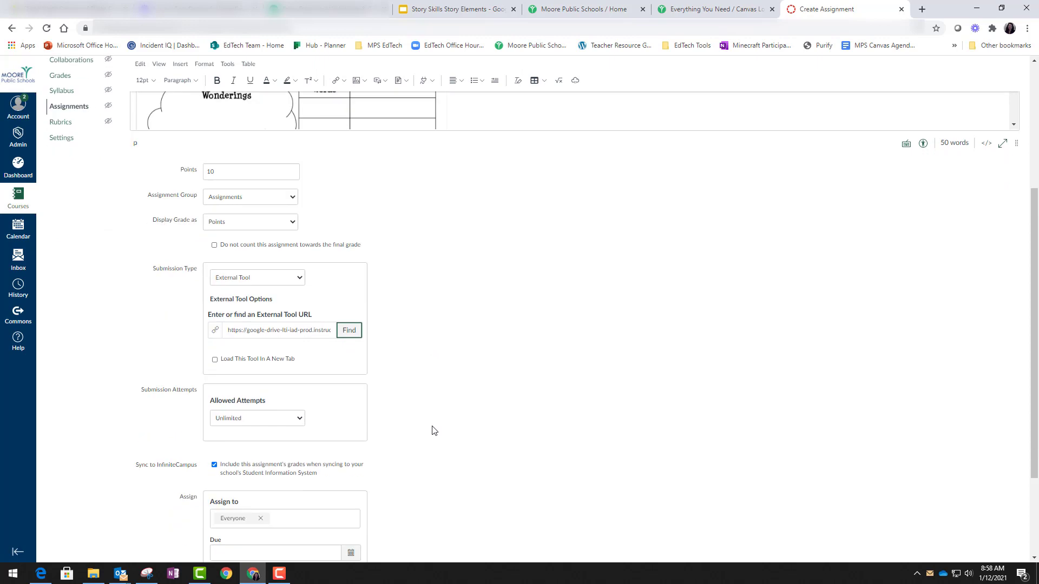
pyautogui.scroll(-3, 430, 429)
pyautogui.scroll(1, 379, 460)
# Step: Set the due date to Jan 15, available from Jan 12, and Save & Publish
pyautogui.click(351, 479)
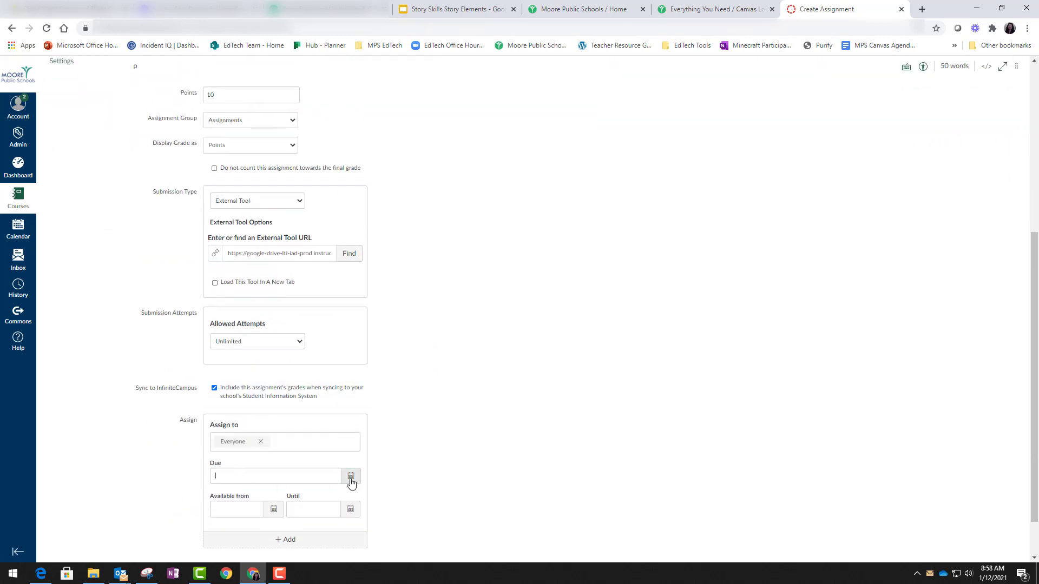
pyautogui.click(351, 476)
pyautogui.click(293, 409)
pyautogui.click(272, 520)
pyautogui.scroll(-1, 413, 515)
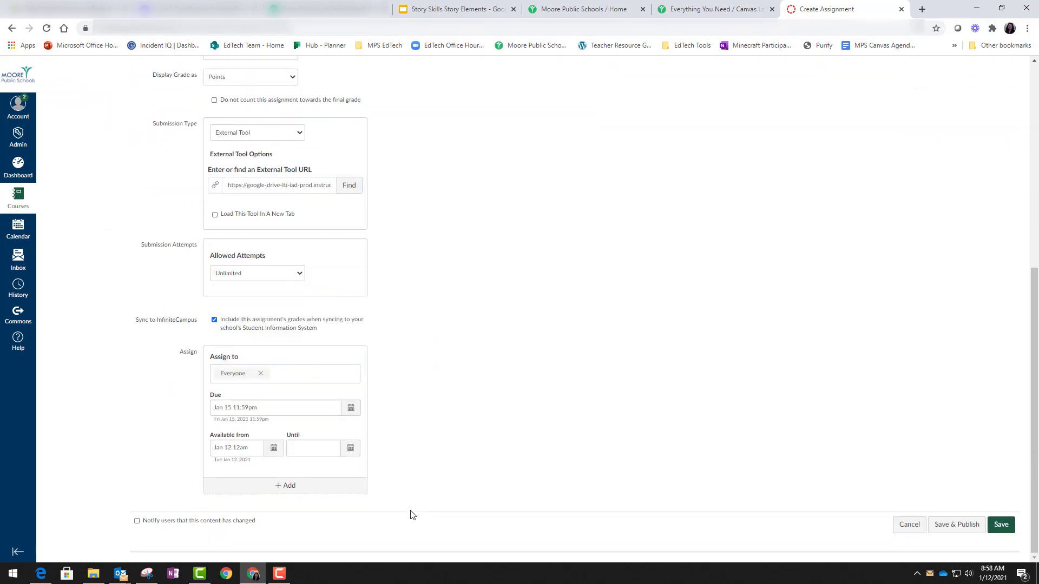
pyautogui.click(956, 524)
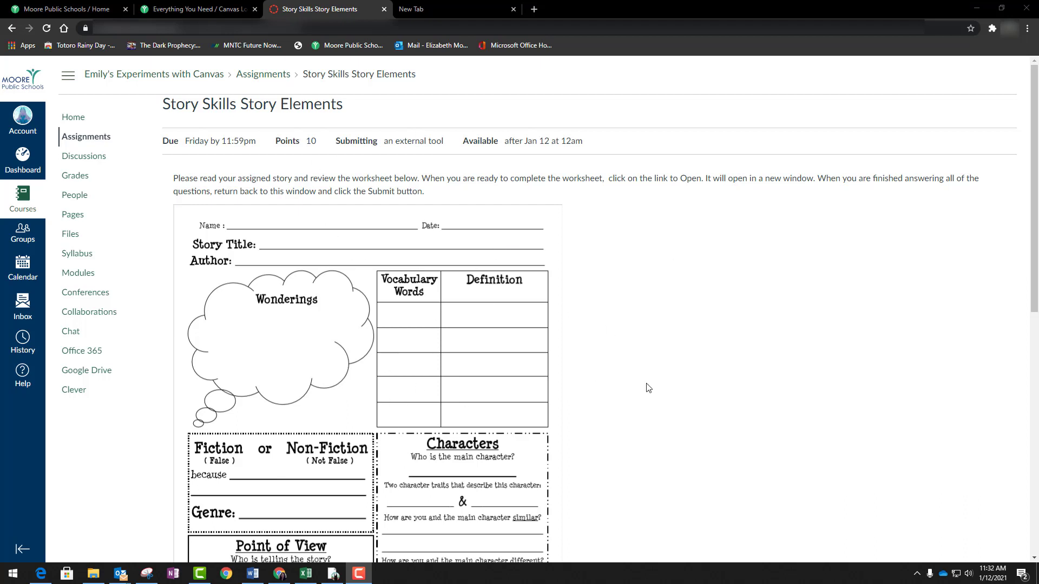
# Step: Scroll past the worksheet image to the embedded Story Elements slide and its Submit button
pyautogui.scroll(-1, 649, 388)
pyautogui.scroll(-3, 626, 426)
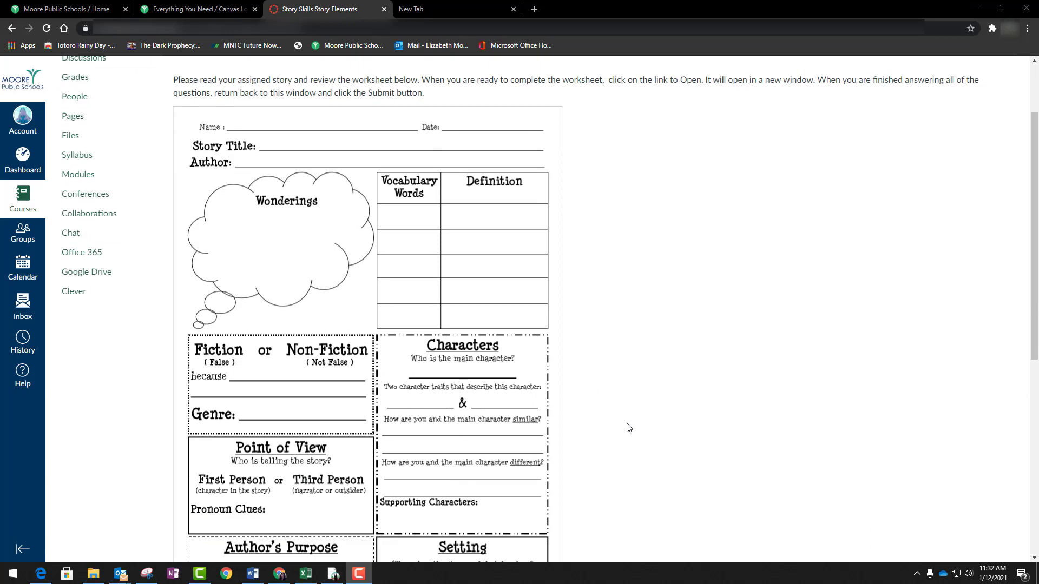
pyautogui.scroll(1, 632, 431)
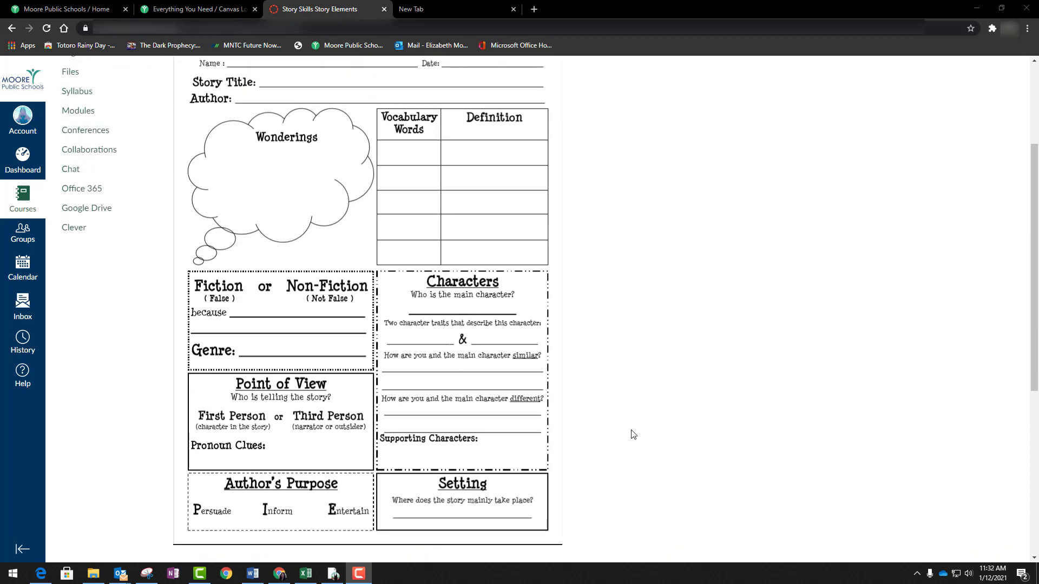
pyautogui.scroll(-5, 632, 436)
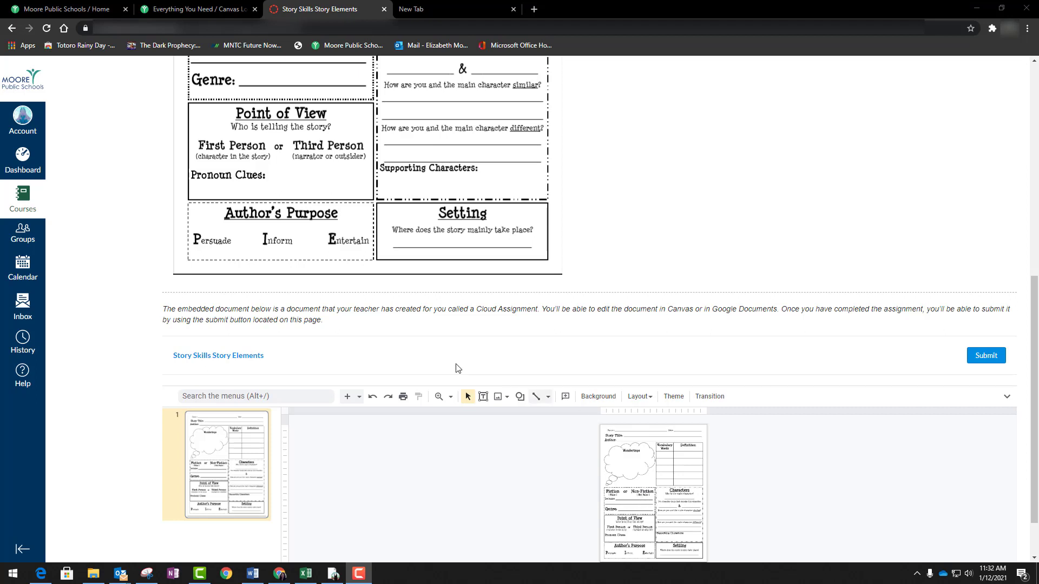
# Step: Open the Story Skills Story Elements copy in a new tab and try its text boxes
pyautogui.click(219, 358)
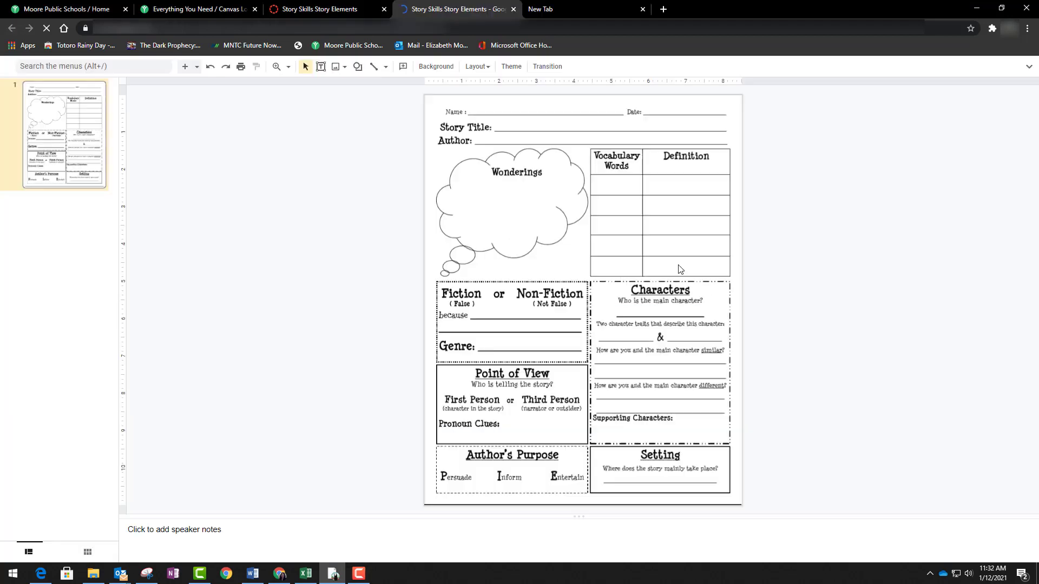
pyautogui.click(493, 200)
pyautogui.click(501, 137)
# Step: Type the student's name on the Name line, then go back to the Canvas tab
pyautogui.click(493, 115)
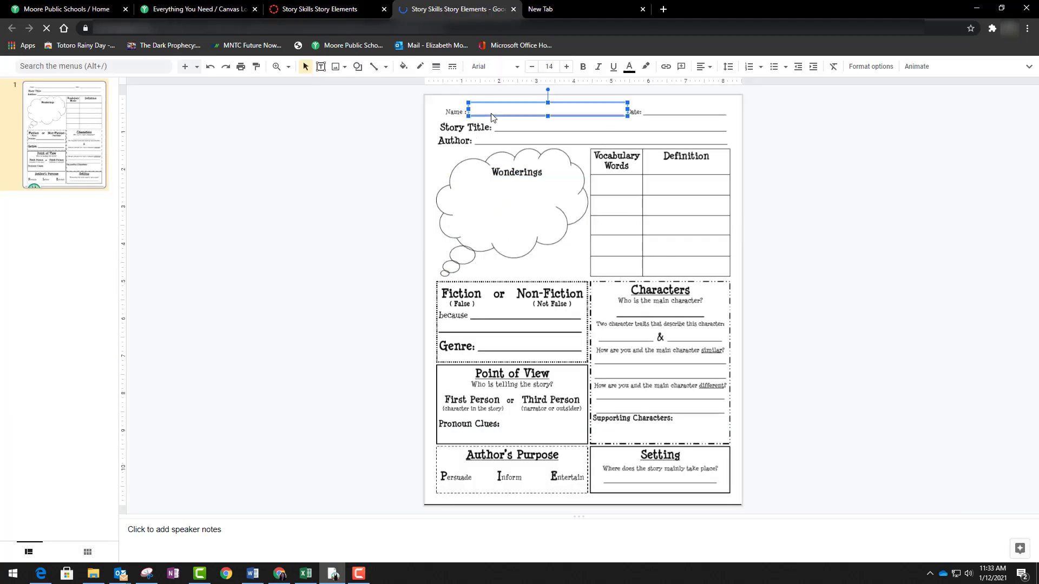
pyautogui.write('Elizabe')
pyautogui.click(498, 124)
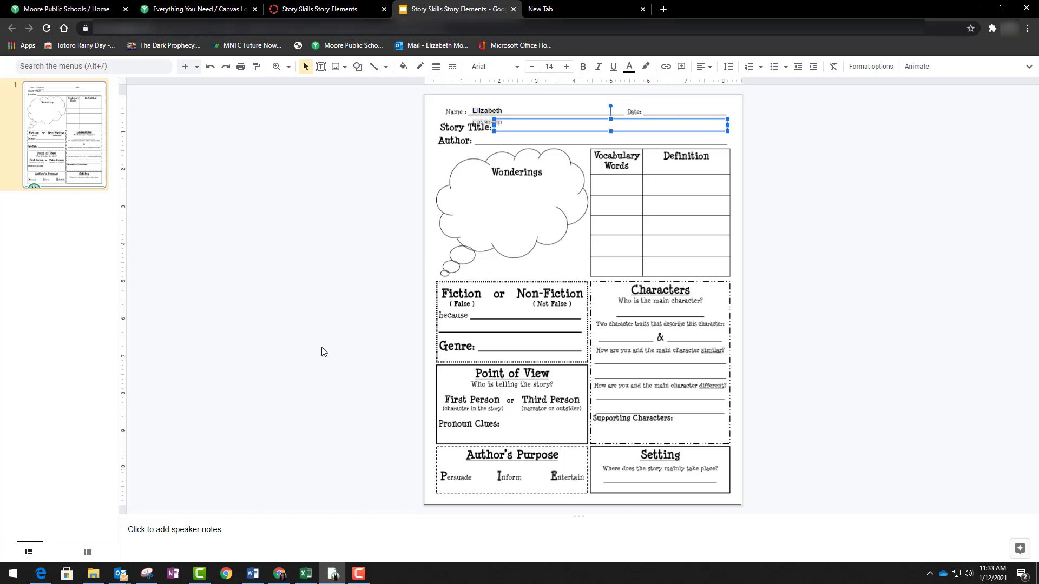
pyautogui.click(326, 12)
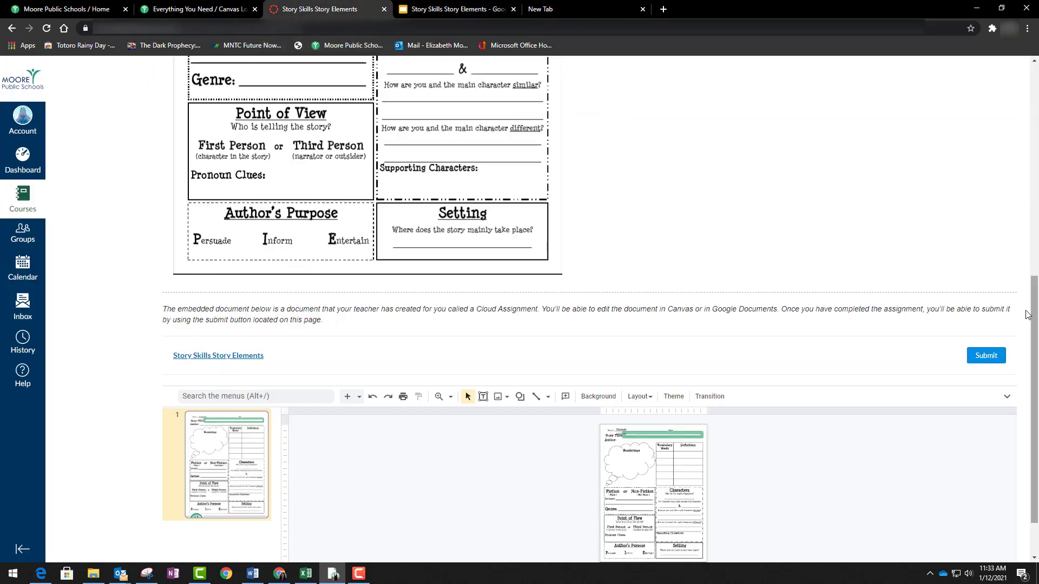